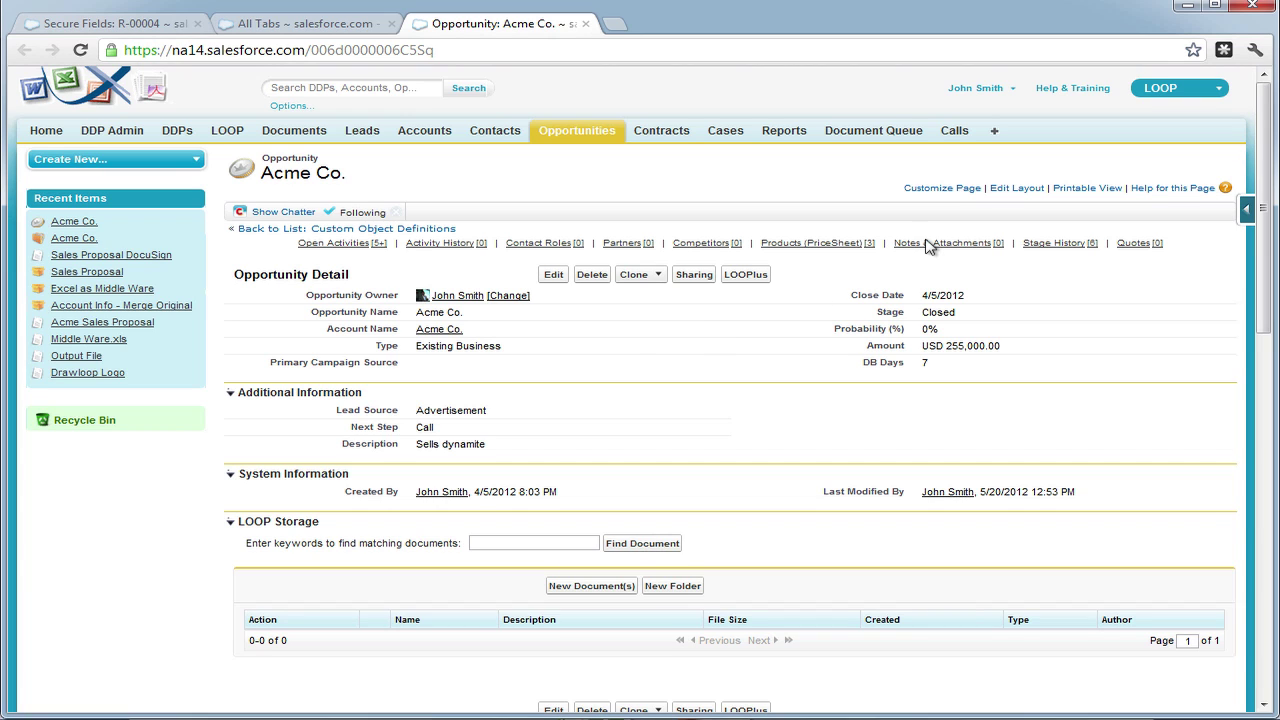
Review the Acme Co. opportunity's Notes & Attachments and its linked account record, closing the record when done.
mouse_move(928, 248)
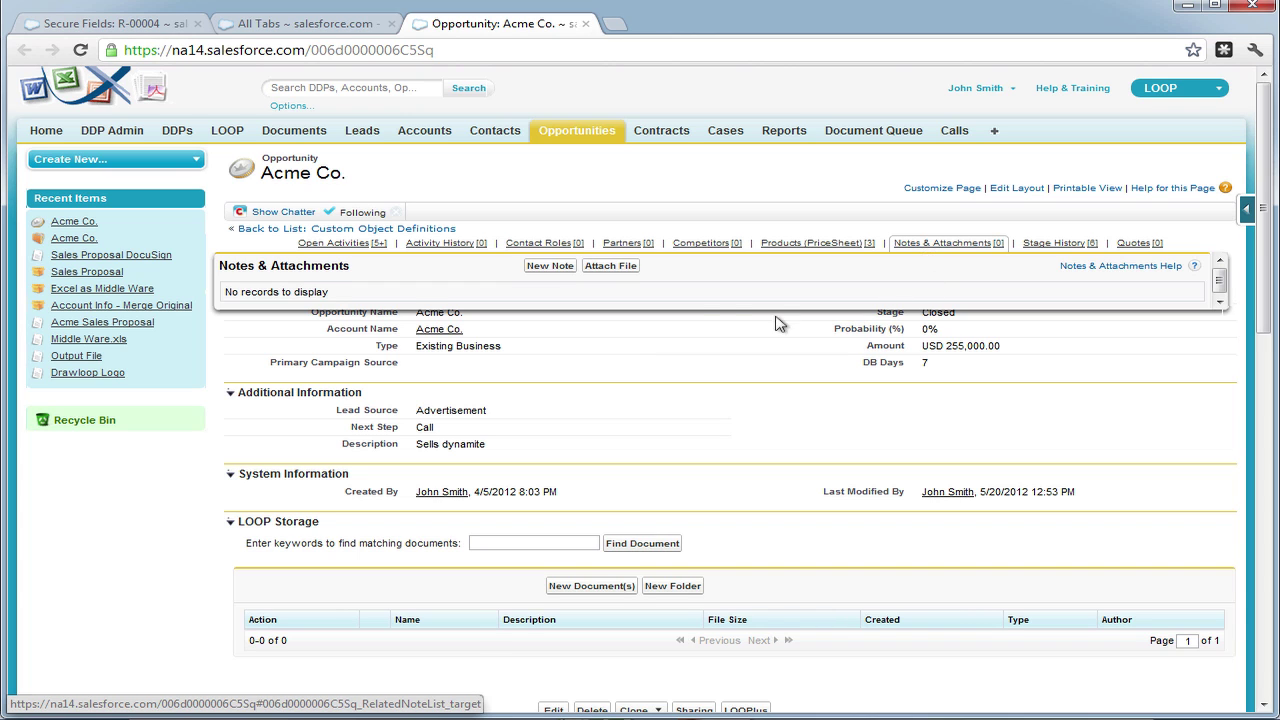
left_click(440, 329)
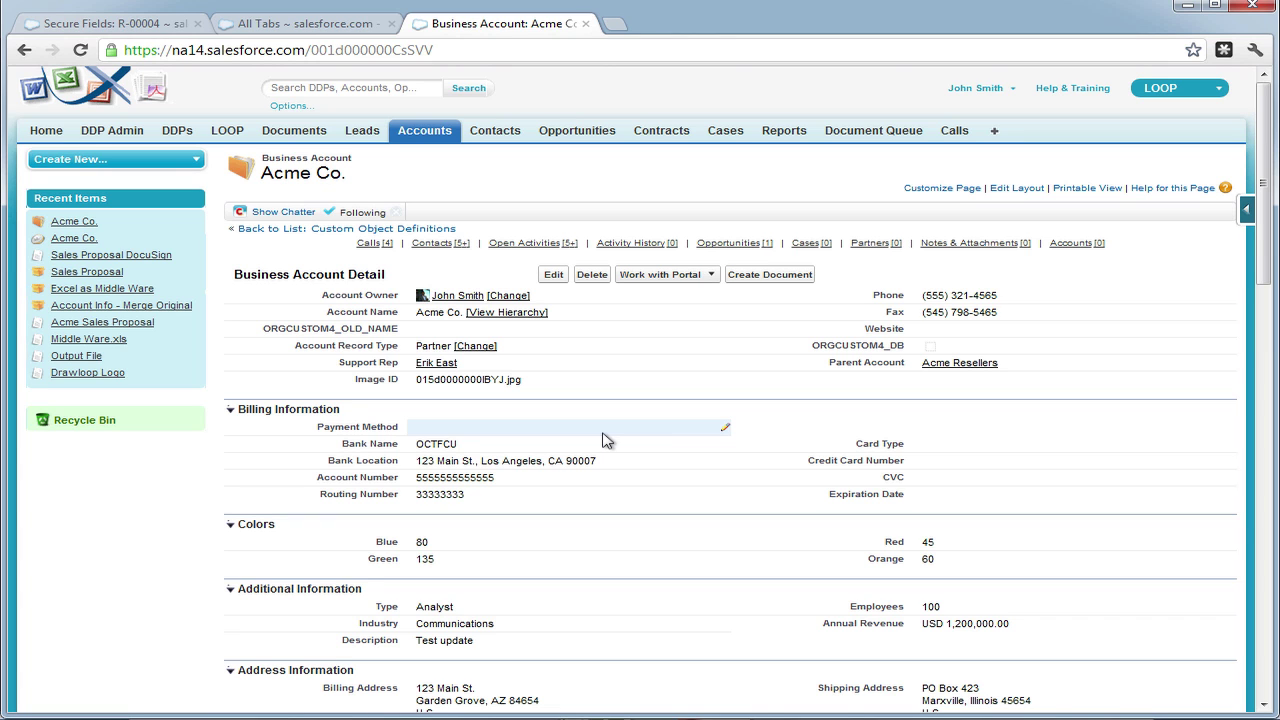
left_click(587, 24)
Open DocuSign Admin from the list of all Salesforce tabs and bring up its DocuSign Console.
scroll(476, 515, "down", 3)
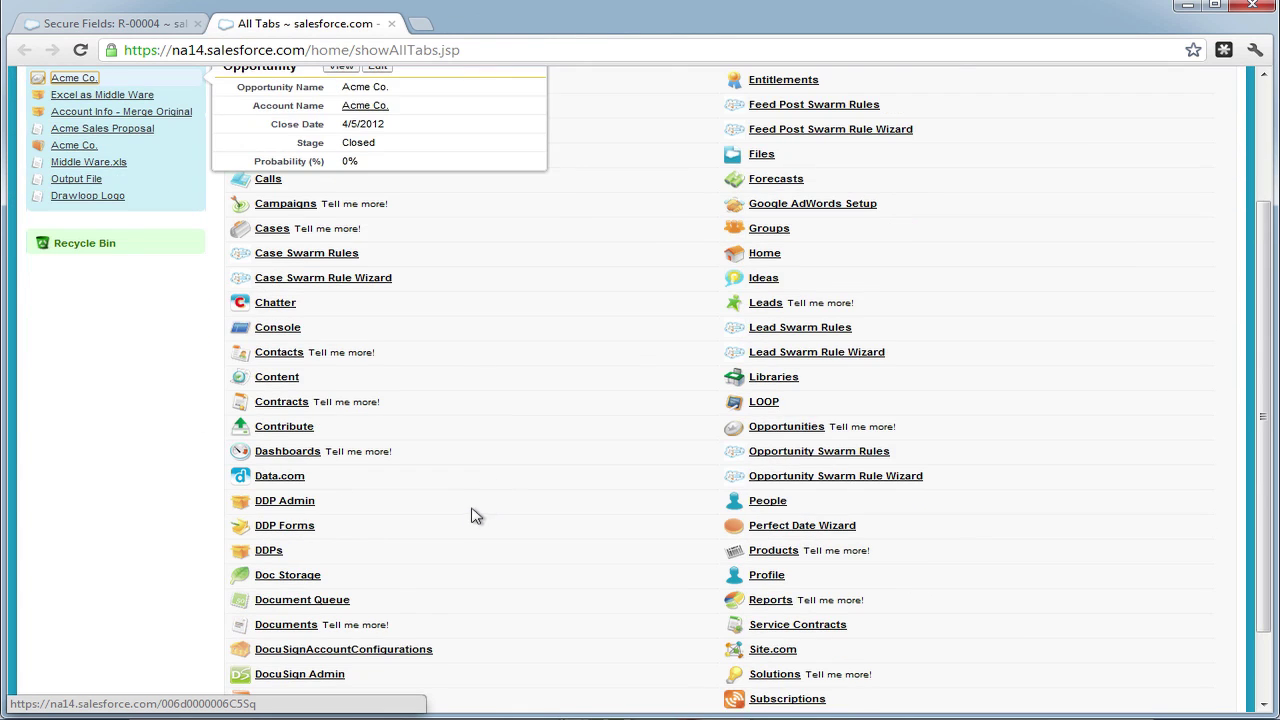
scroll(366, 606, "down", 2)
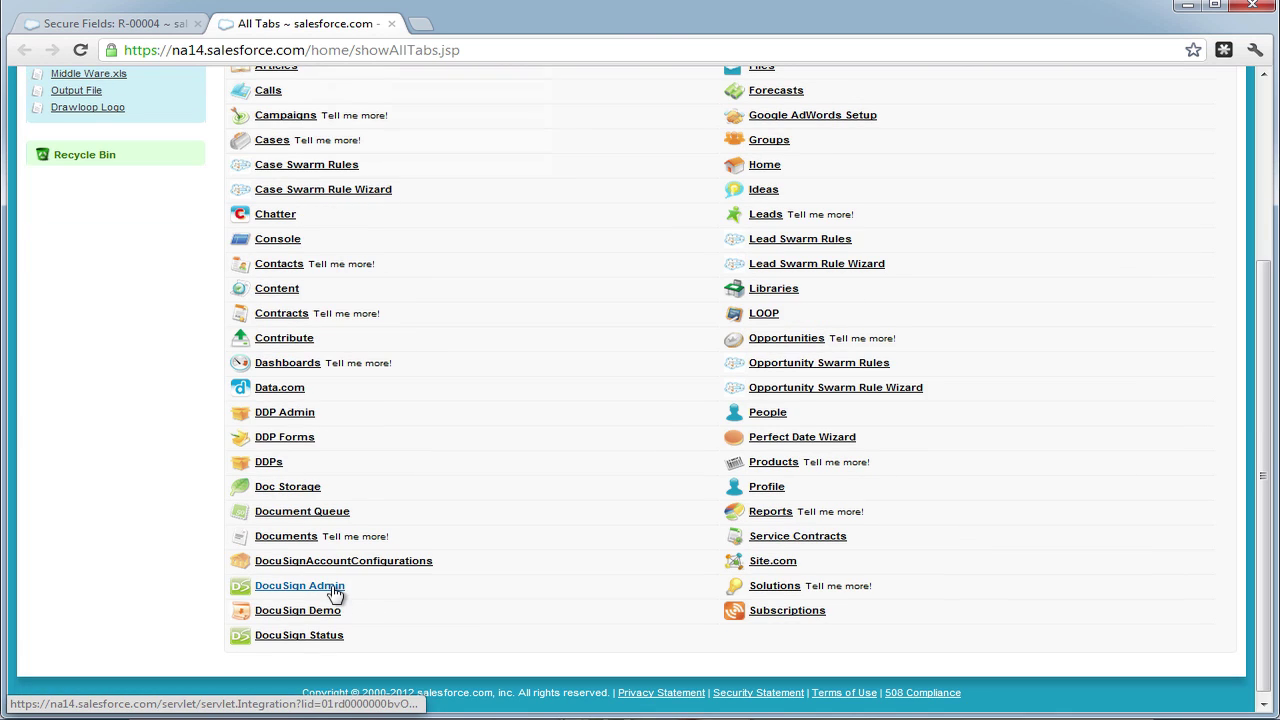
left_click(335, 593)
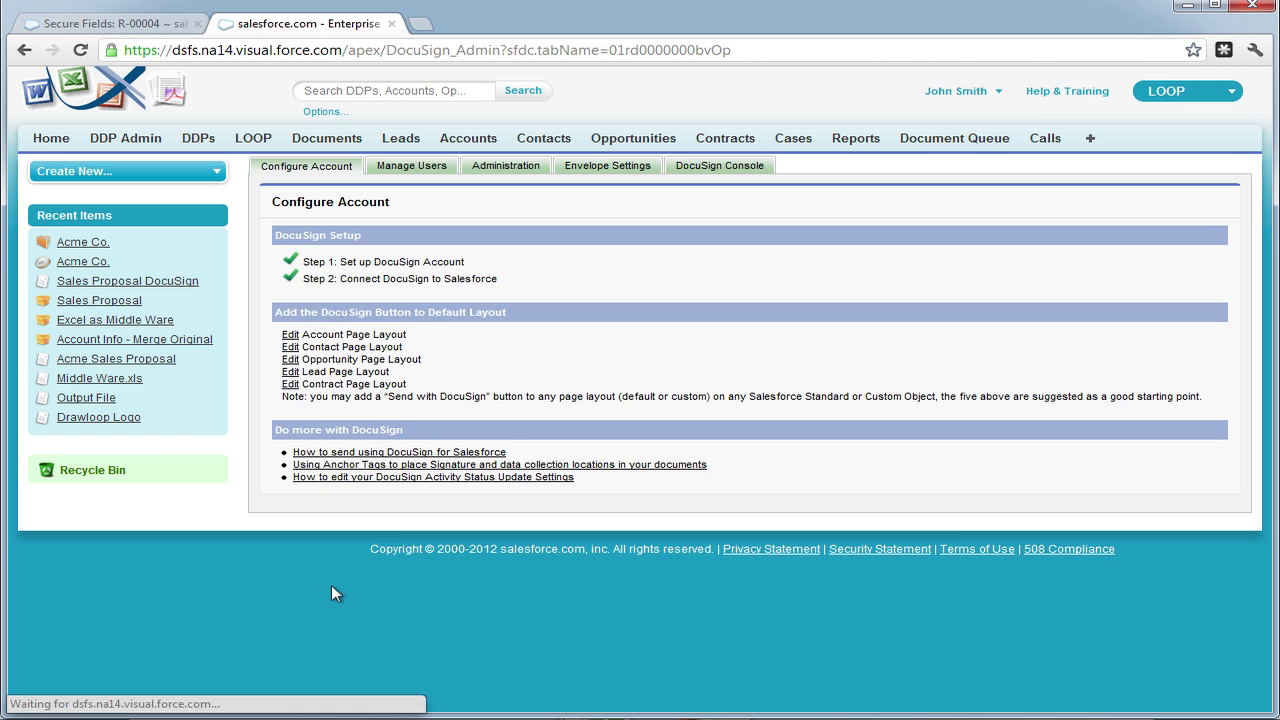
left_click(699, 167)
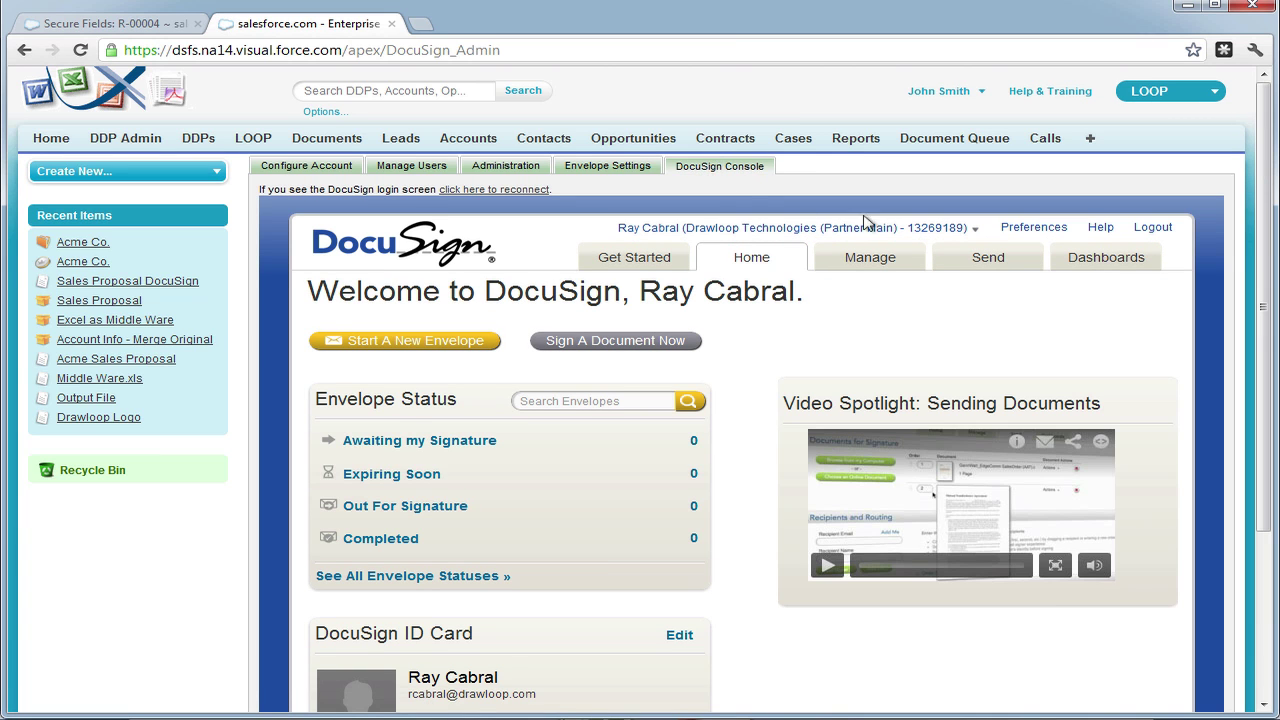
Open the Connect settings under Account Administration in the DocuSign preferences.
left_click(1017, 231)
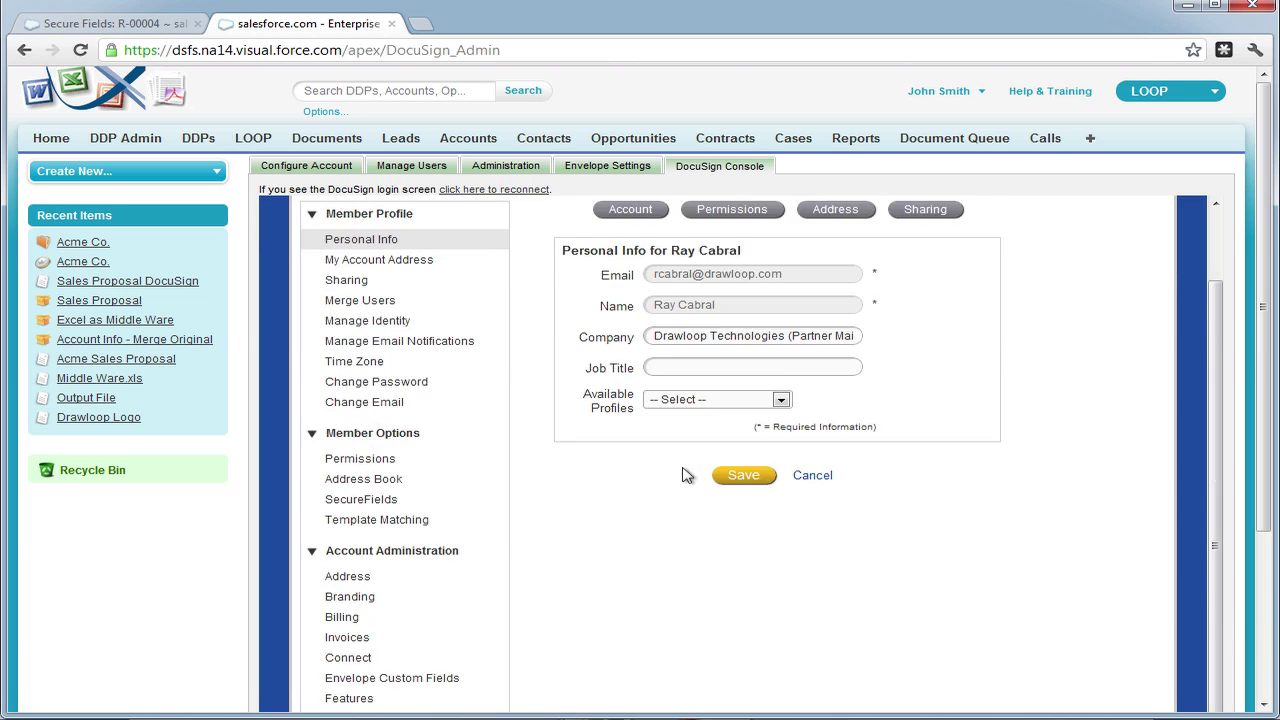
scroll(686, 474, "down", 3)
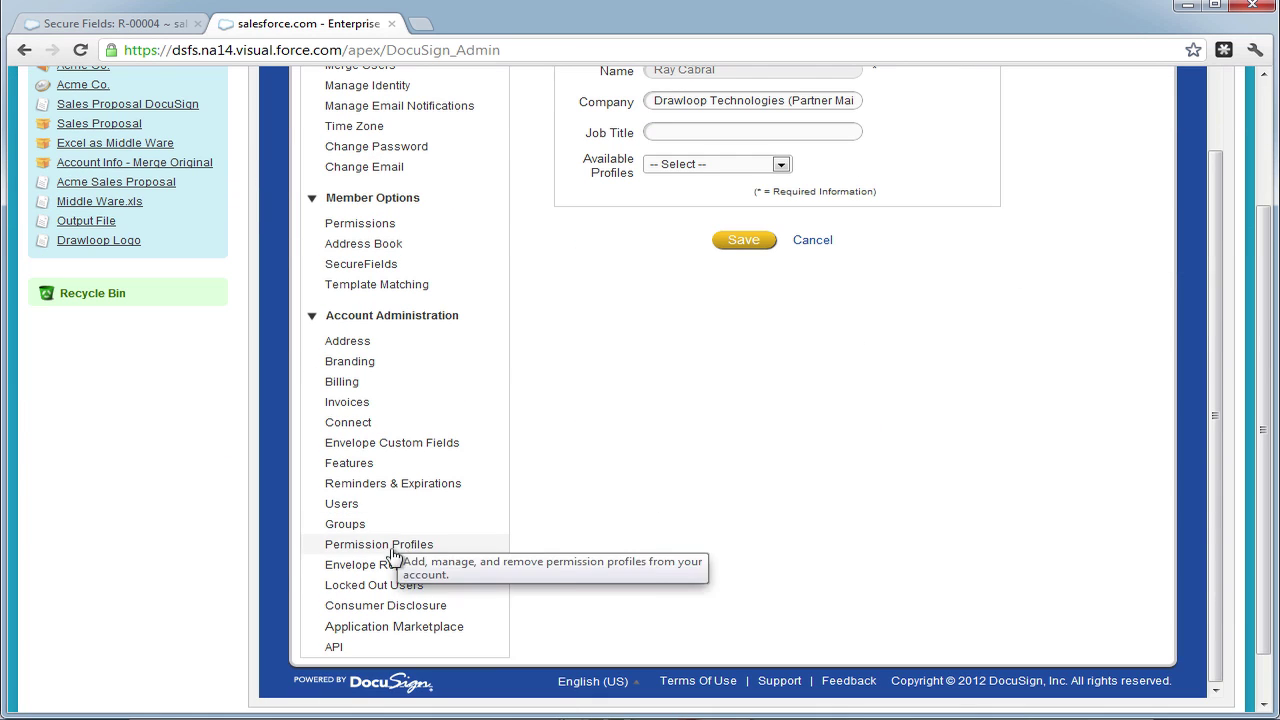
left_click(363, 434)
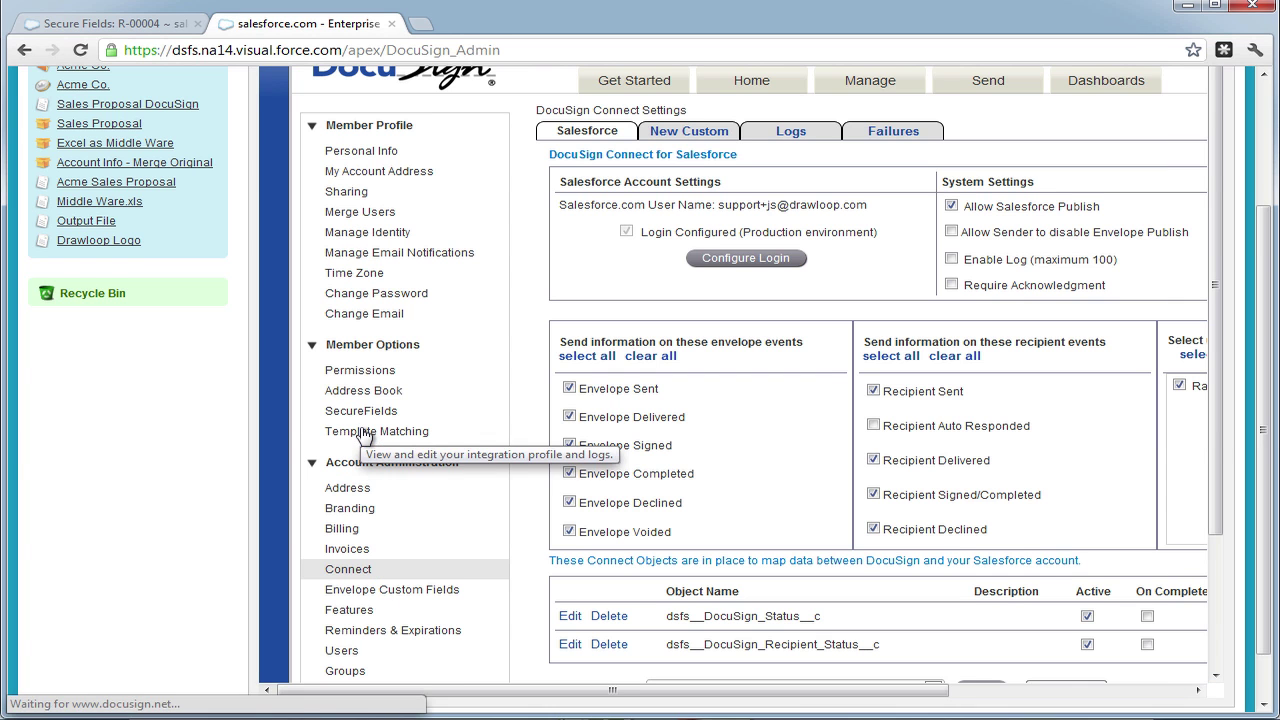
Add a Connect object named "Opportunity" with the description "Attaches Signed Contract to Opportunity in Notes and Attch. section".
scroll(723, 427, "down", 2)
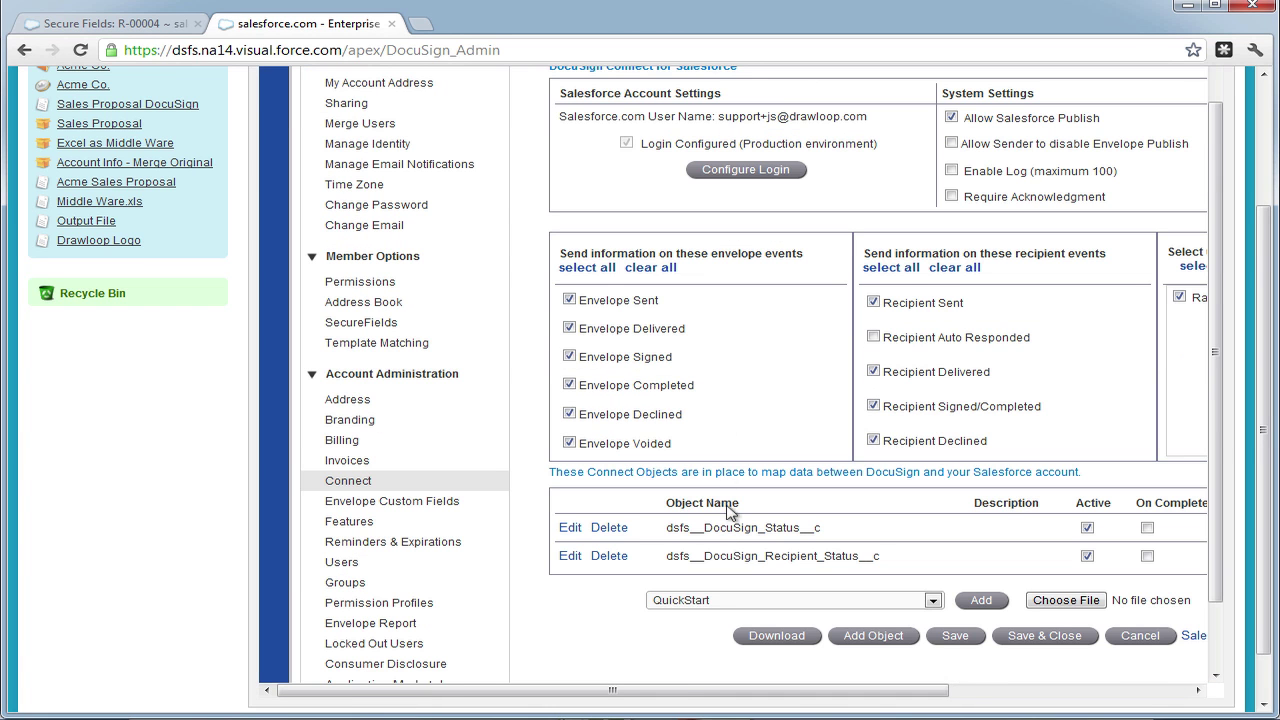
left_click_drag(677, 690, 763, 692)
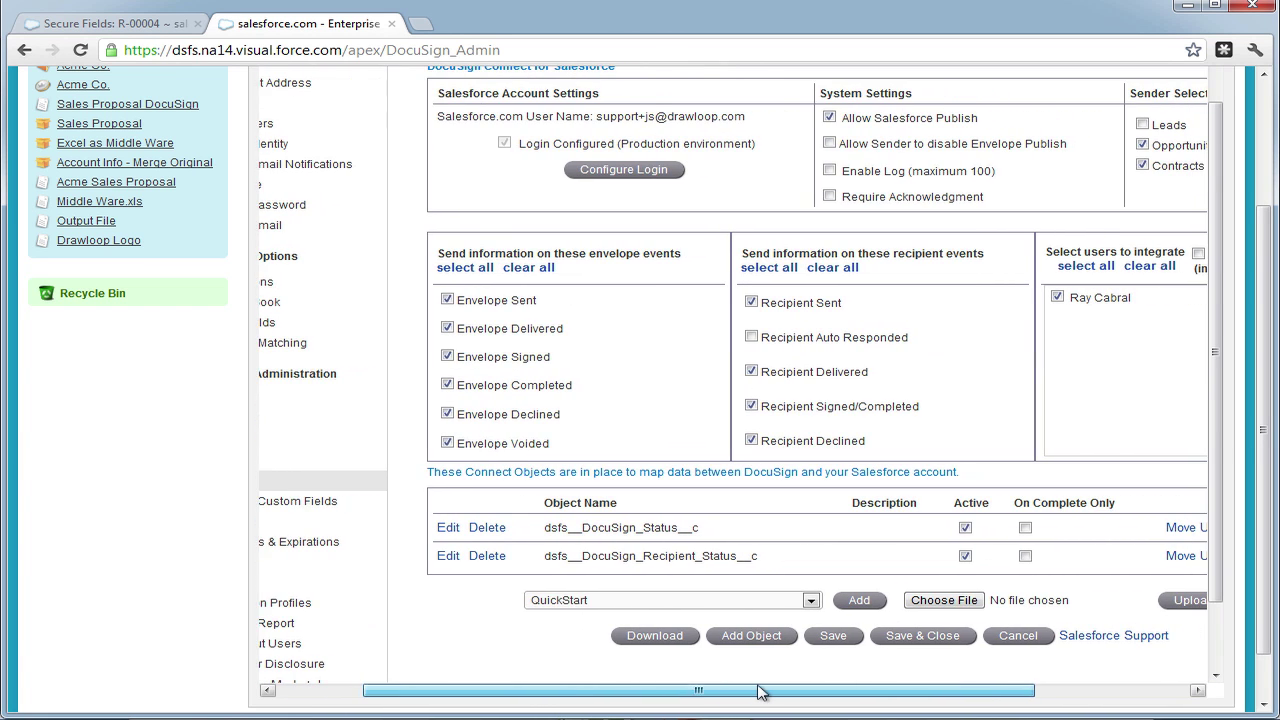
left_click(762, 640)
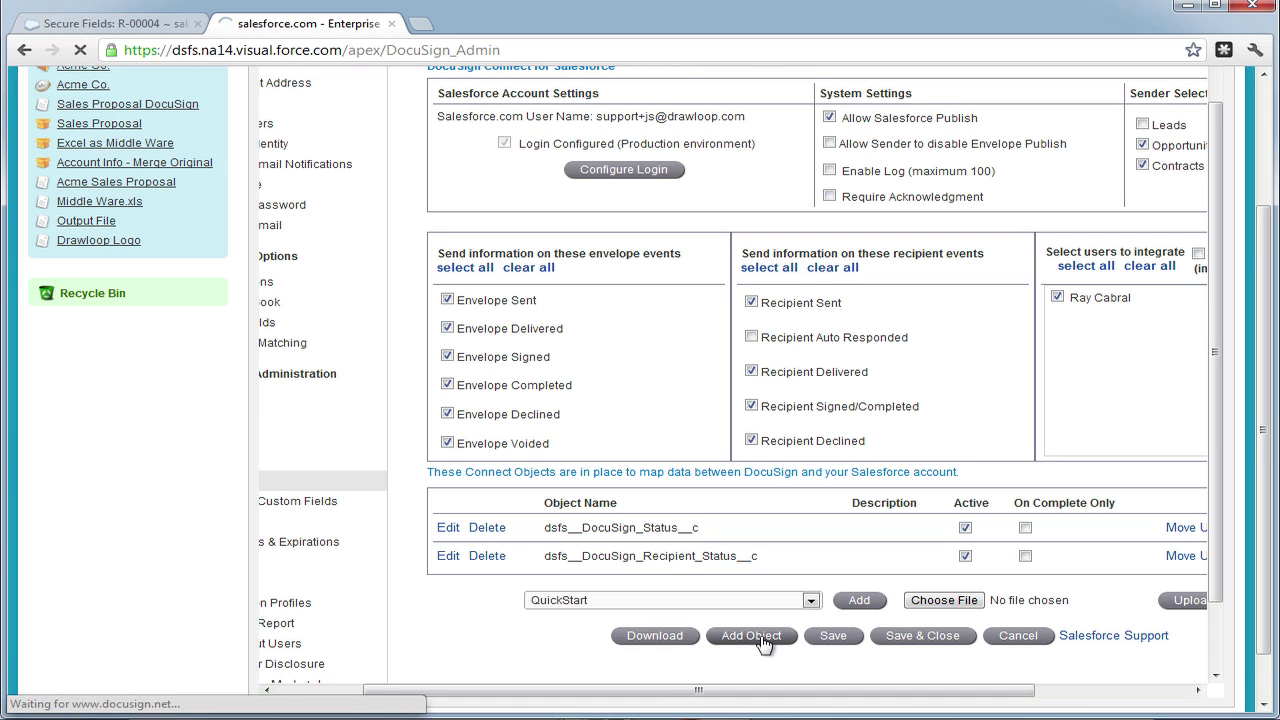
scroll(737, 371, "up", 2)
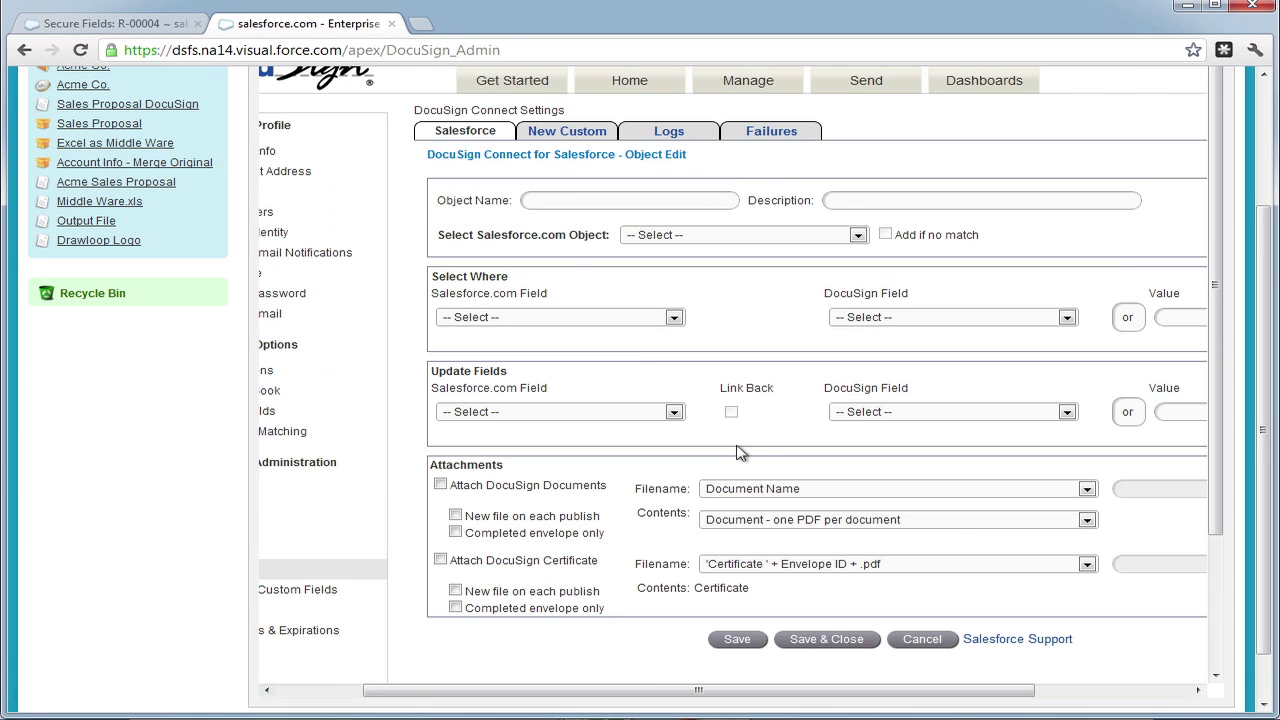
left_click(565, 200)
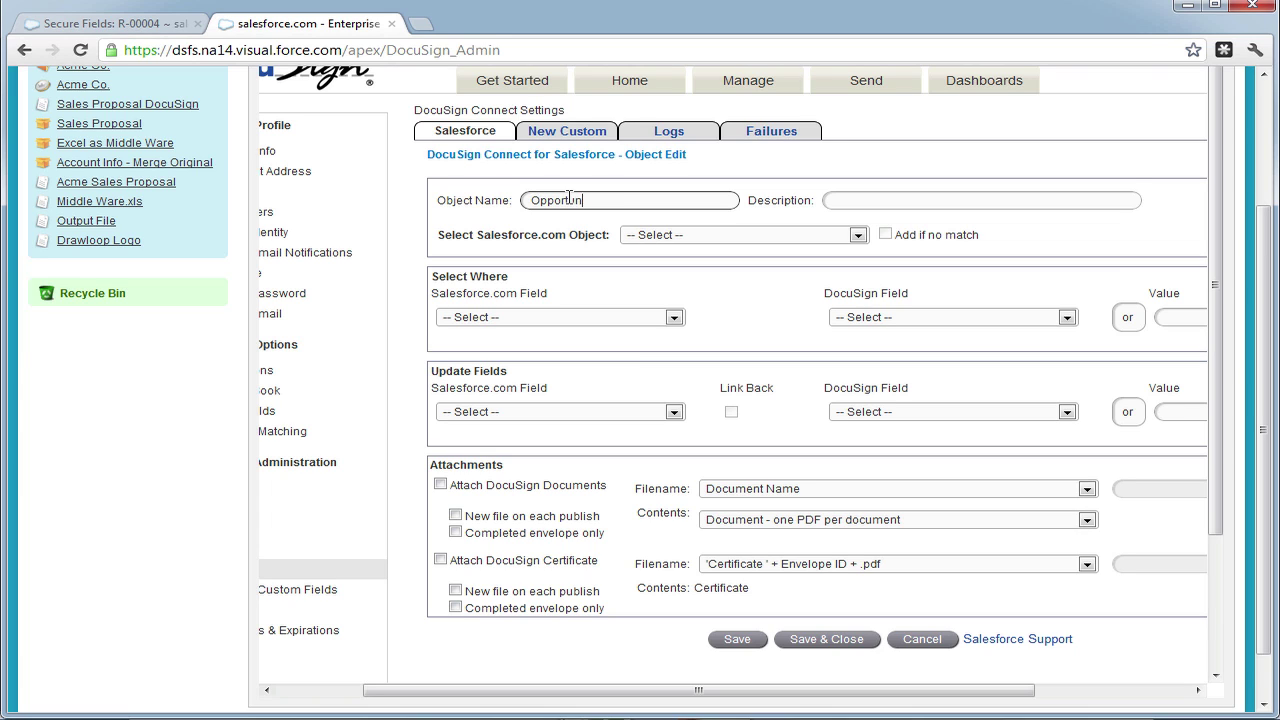
key("Tab")
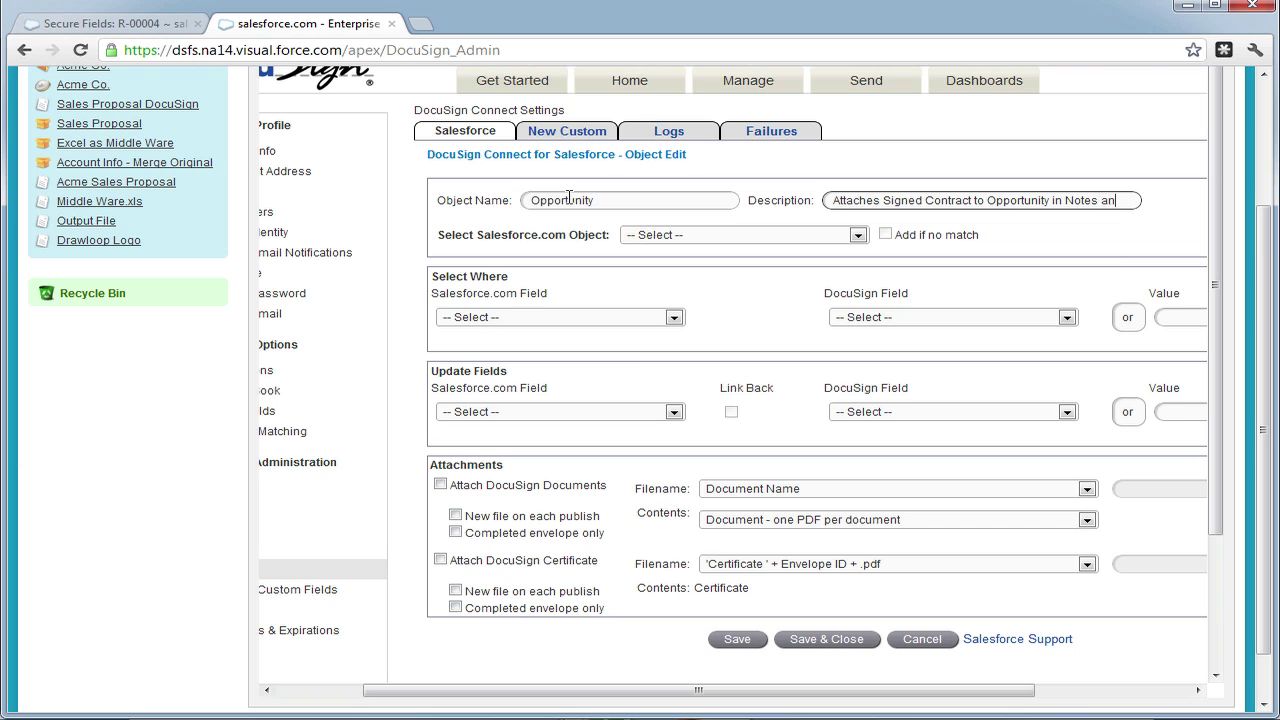
type("ttch. section")
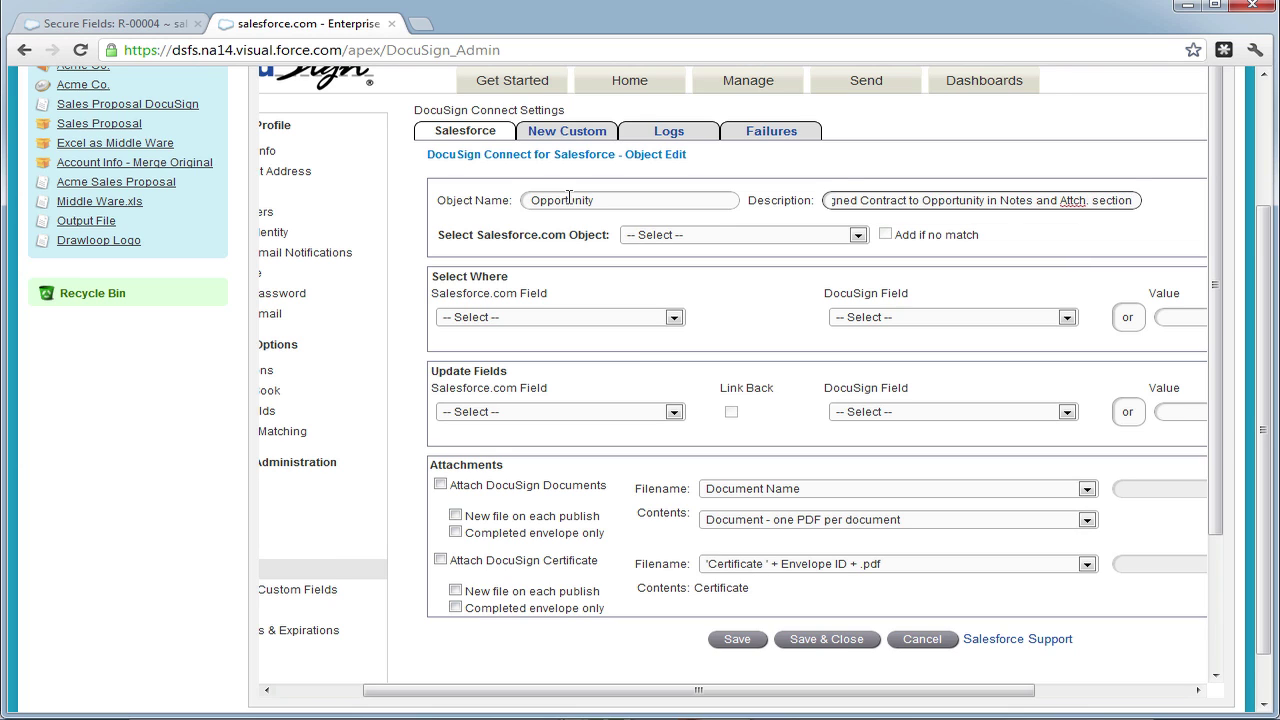
Set the Connect object's Salesforce.com object to Opportunity.
left_click(711, 236)
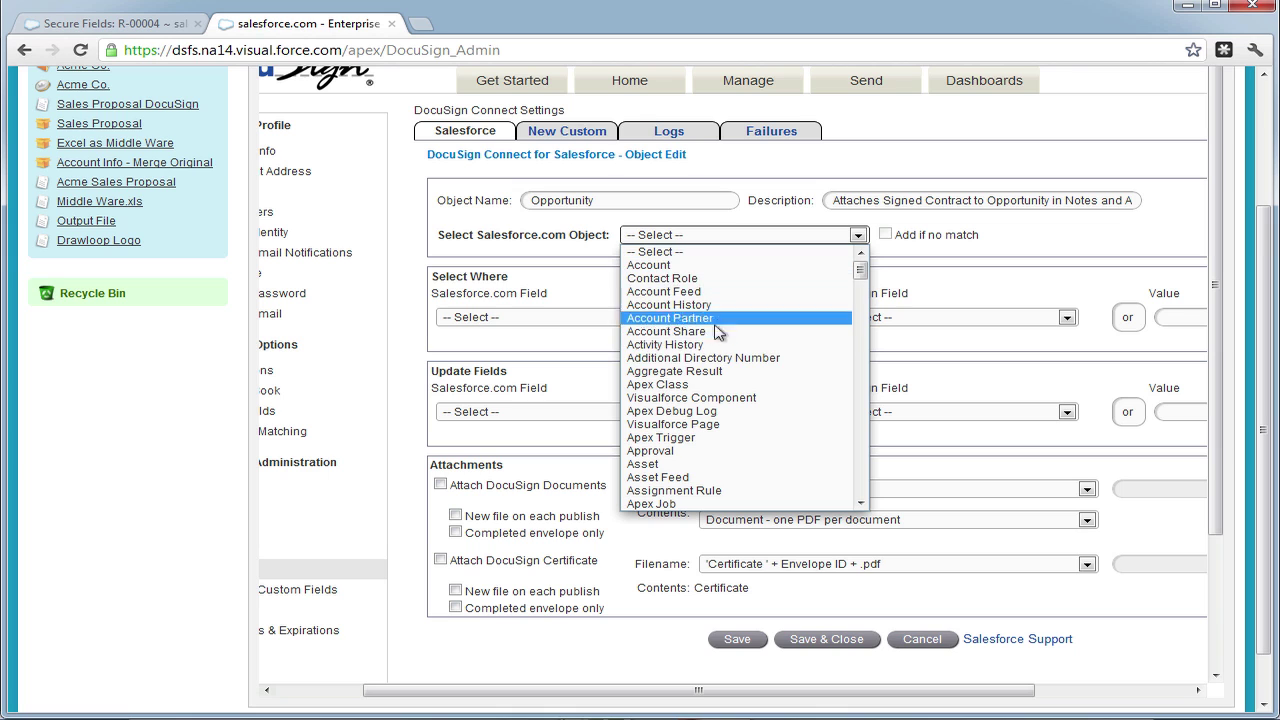
scroll(716, 360, "down", 20)
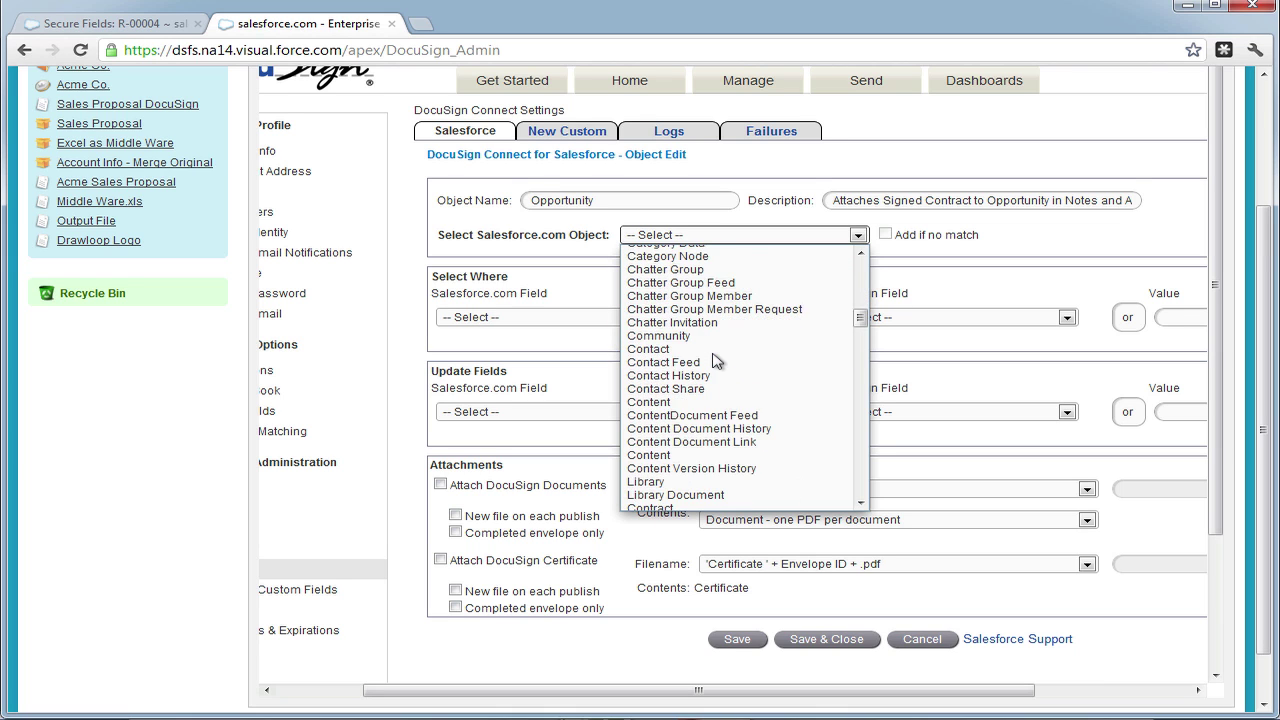
scroll(716, 360, "down", 7)
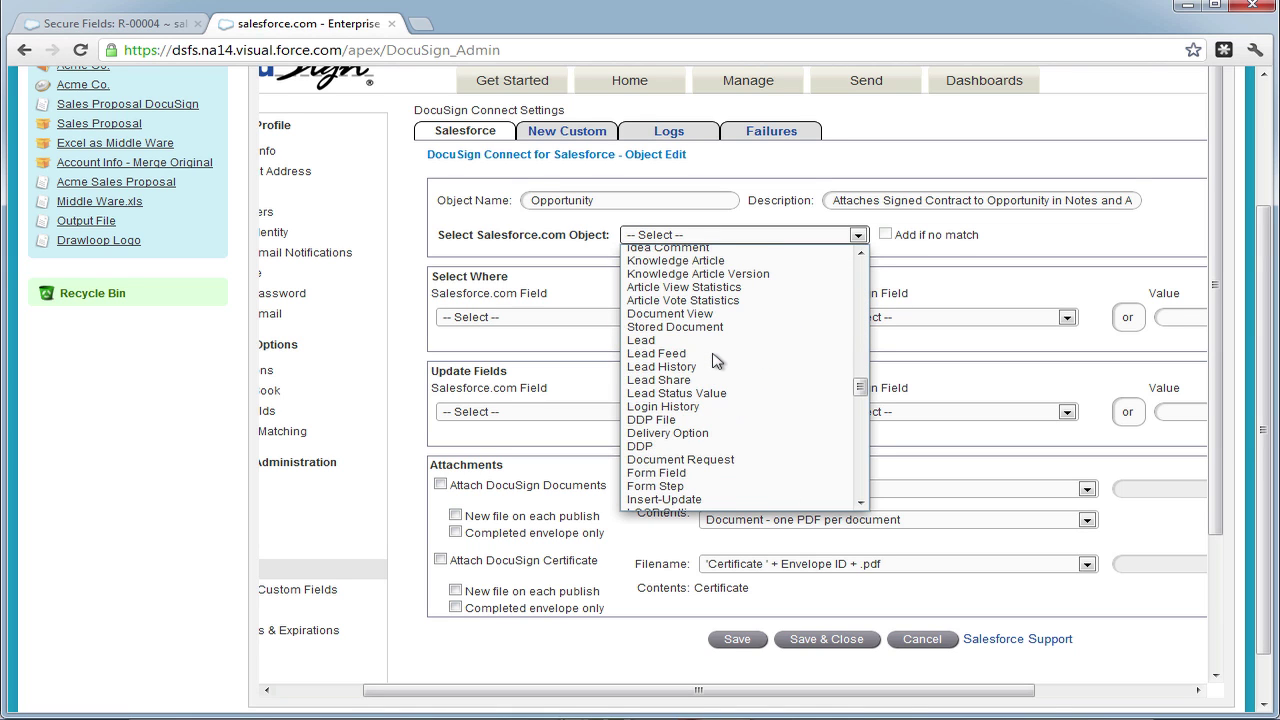
type("opp")
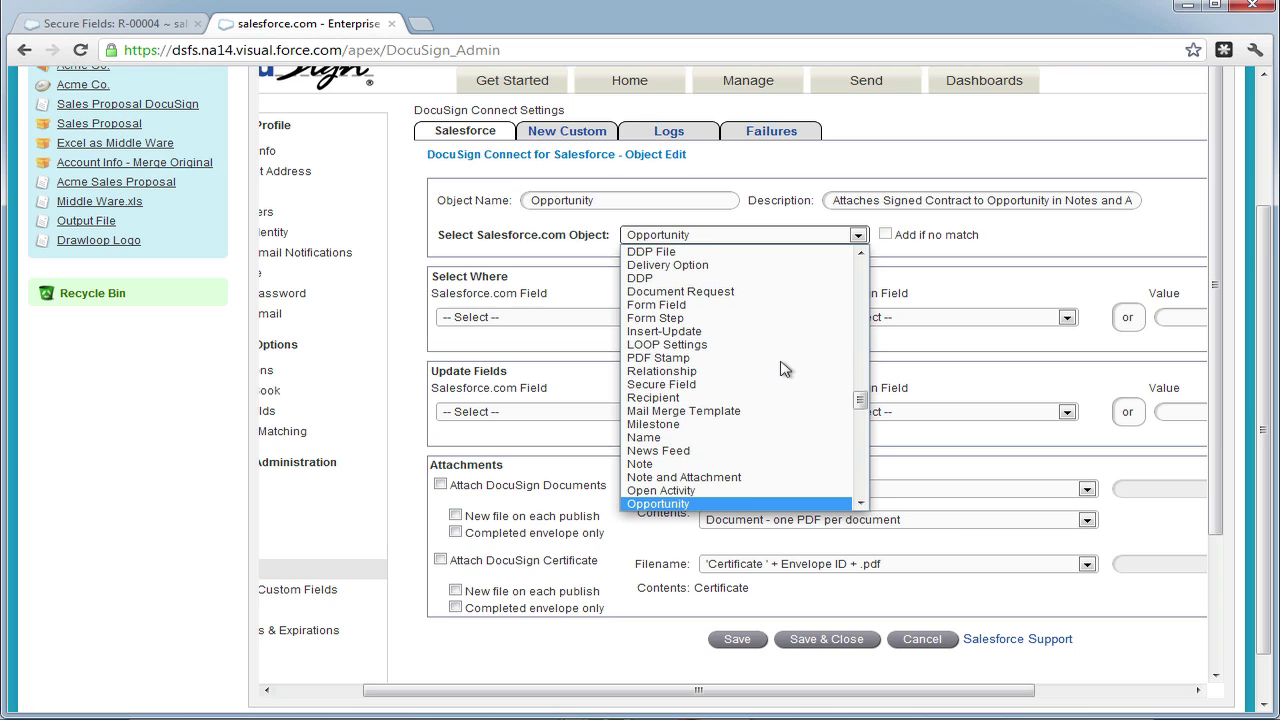
key("Return")
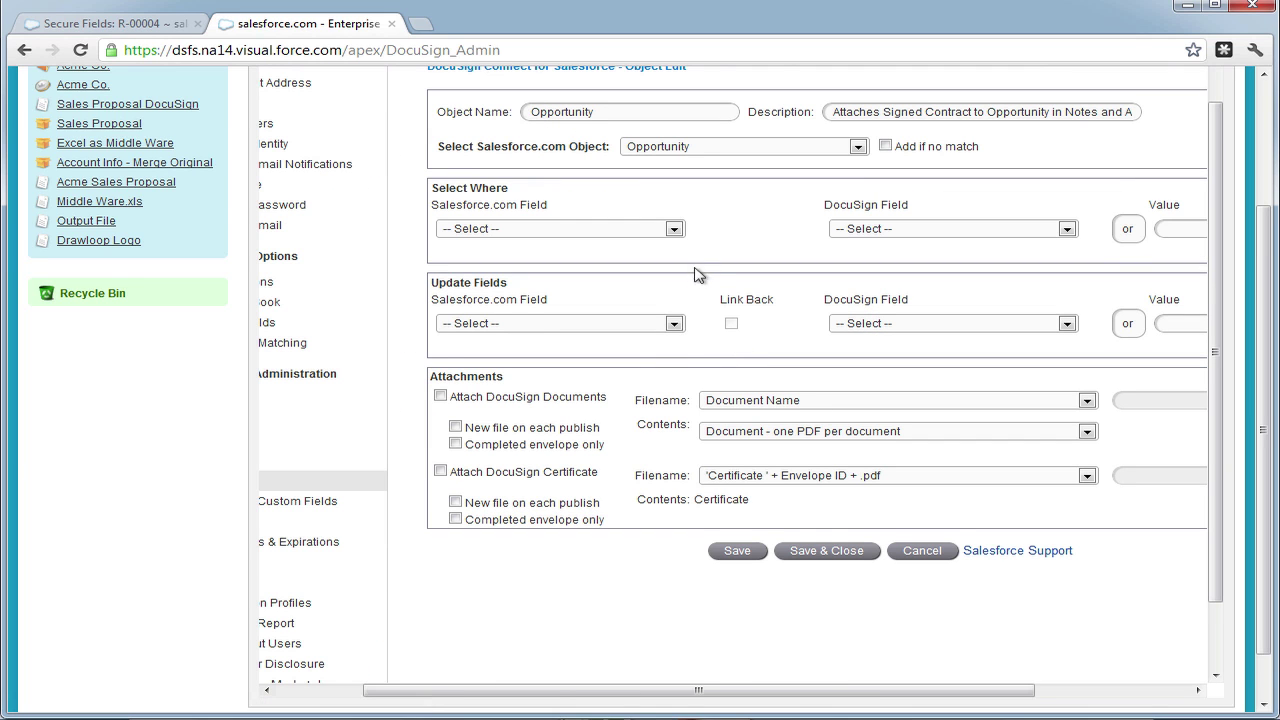
Define the Select Where condition by matching Opportunity ID (id) to the DocuSign field Envelope External Opportunity.
left_click(674, 230)
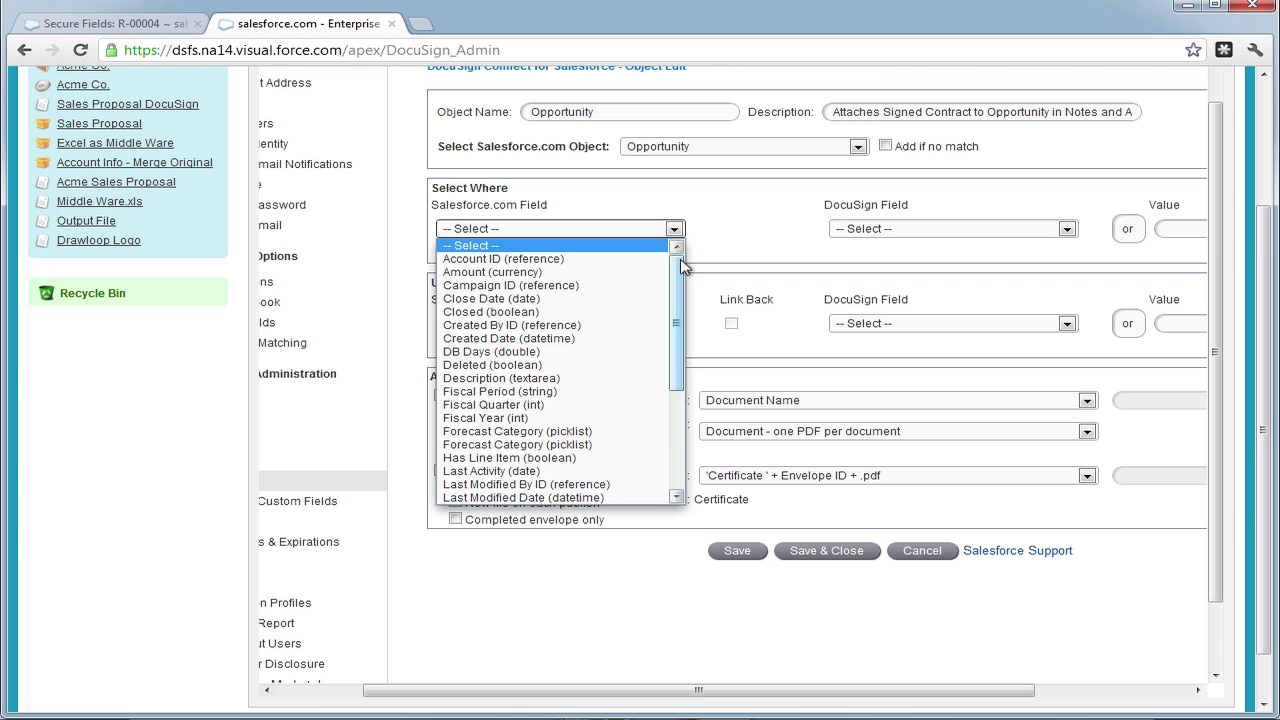
left_click_drag(676, 275, 677, 383)
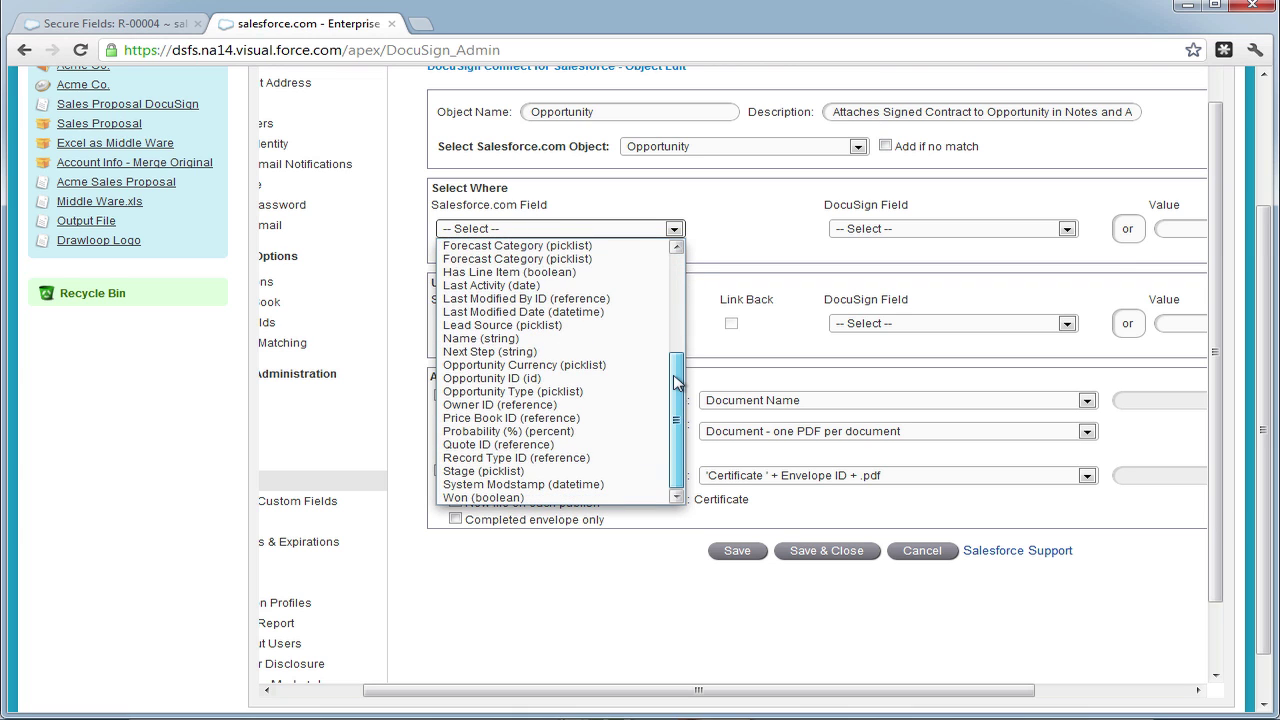
left_click(634, 380)
left_click(906, 236)
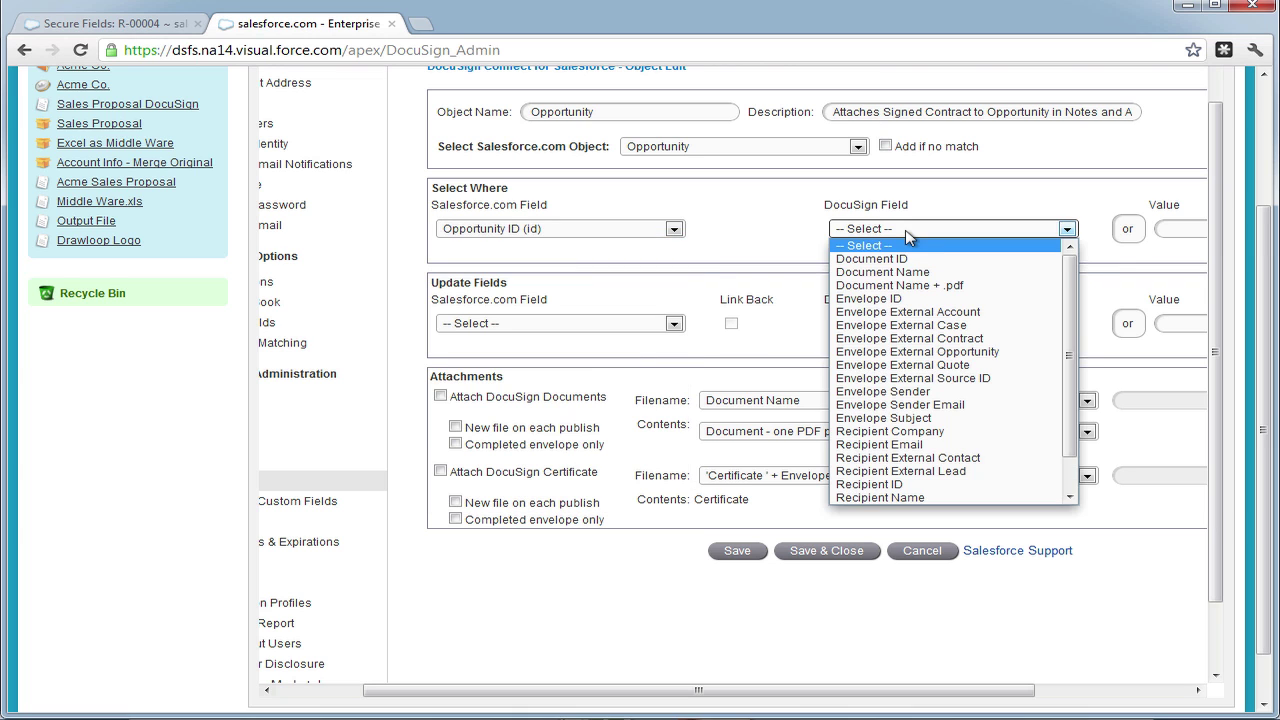
left_click(992, 354)
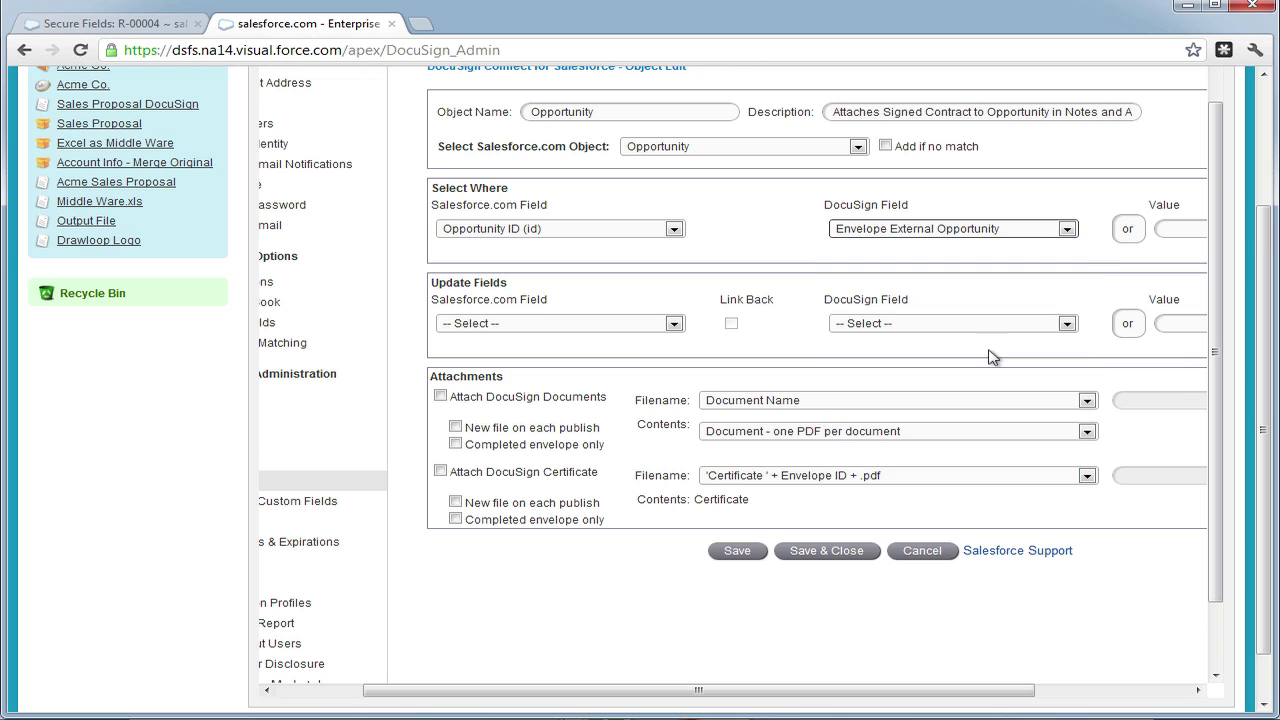
Enable attaching DocuSign documents for completed envelopes only, with the filename format Document Name + .pdf.
left_click(441, 397)
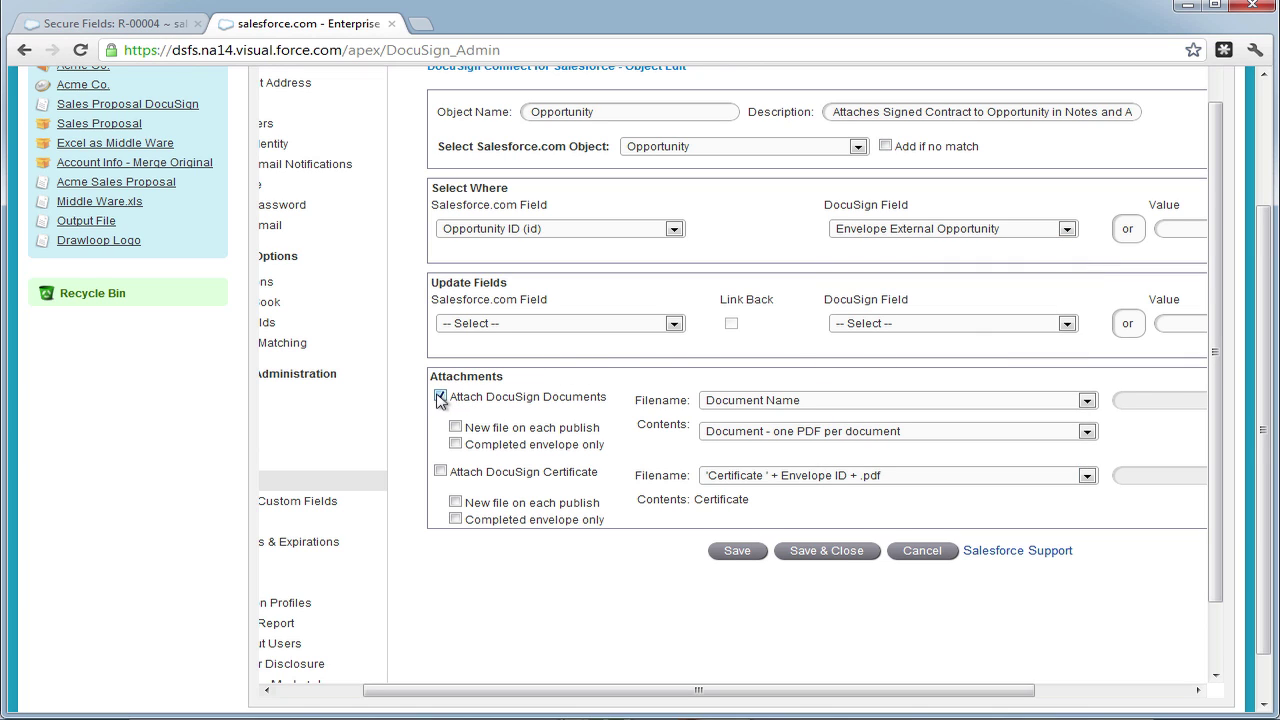
left_click(456, 444)
left_click(790, 402)
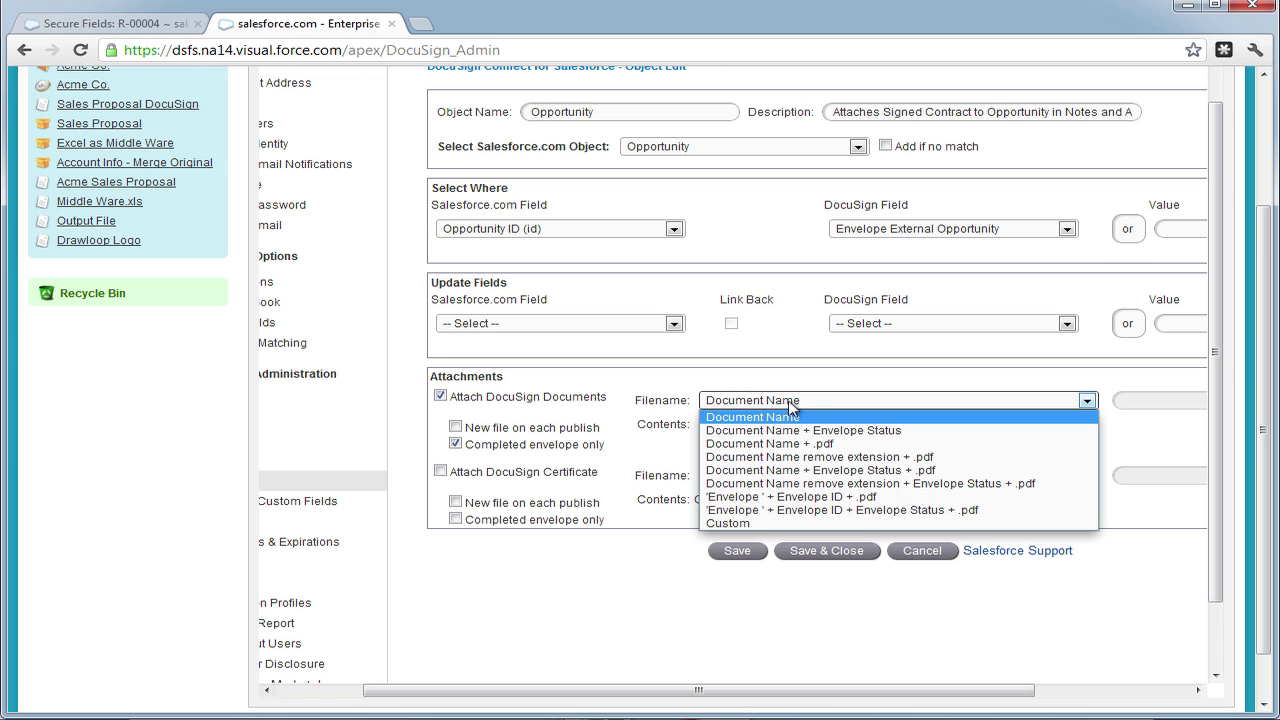
left_click(790, 443)
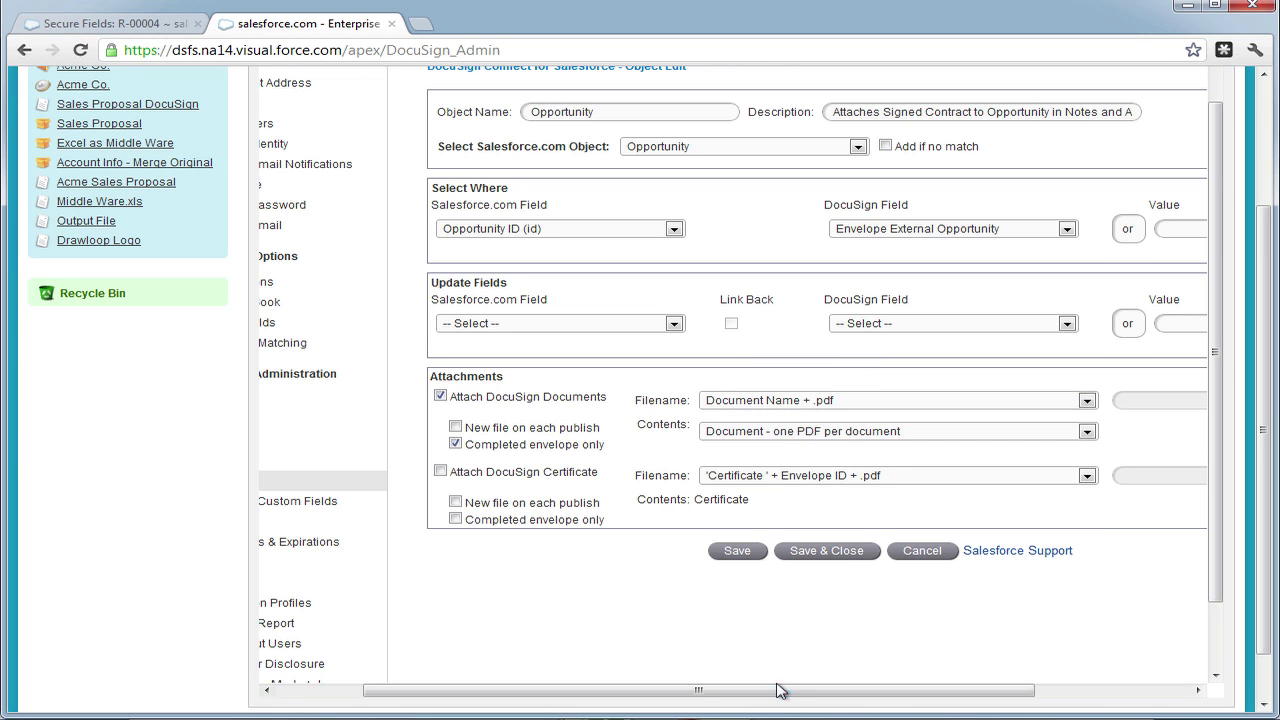
Add an update of the Stage (picklist) field to the value "Closed" and save the Connect object.
left_click_drag(779, 689, 846, 688)
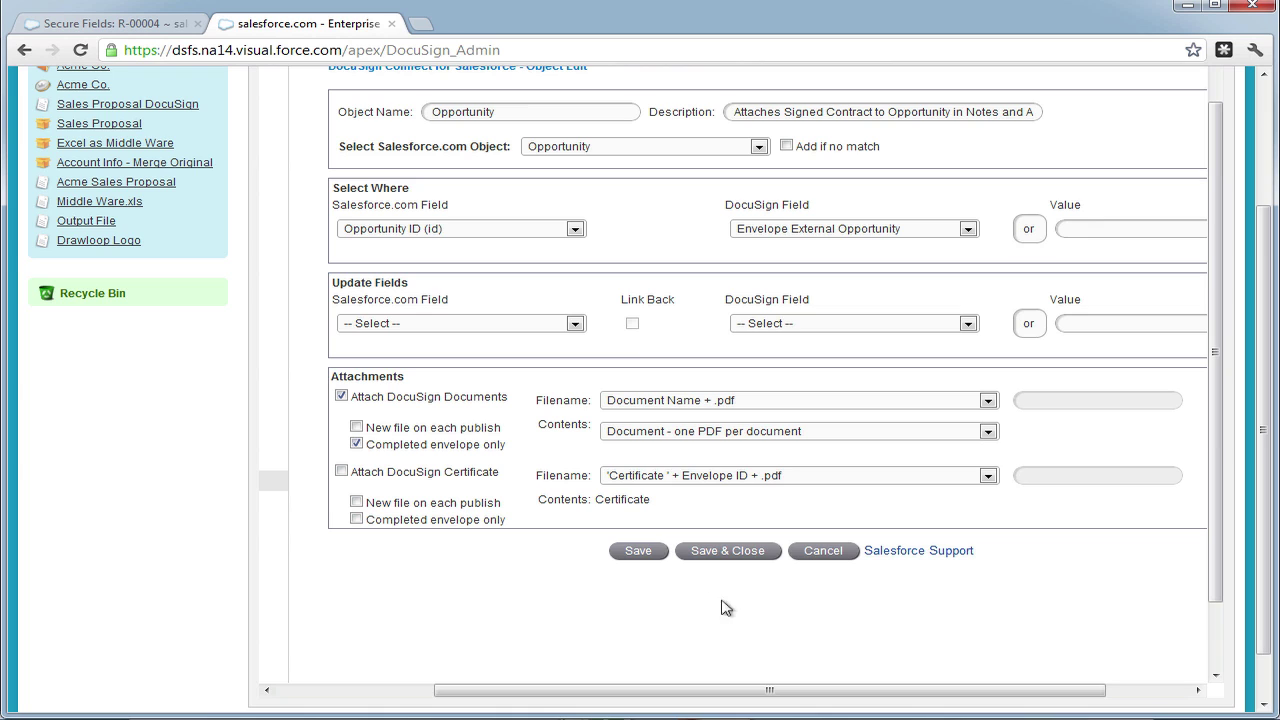
left_click(576, 324)
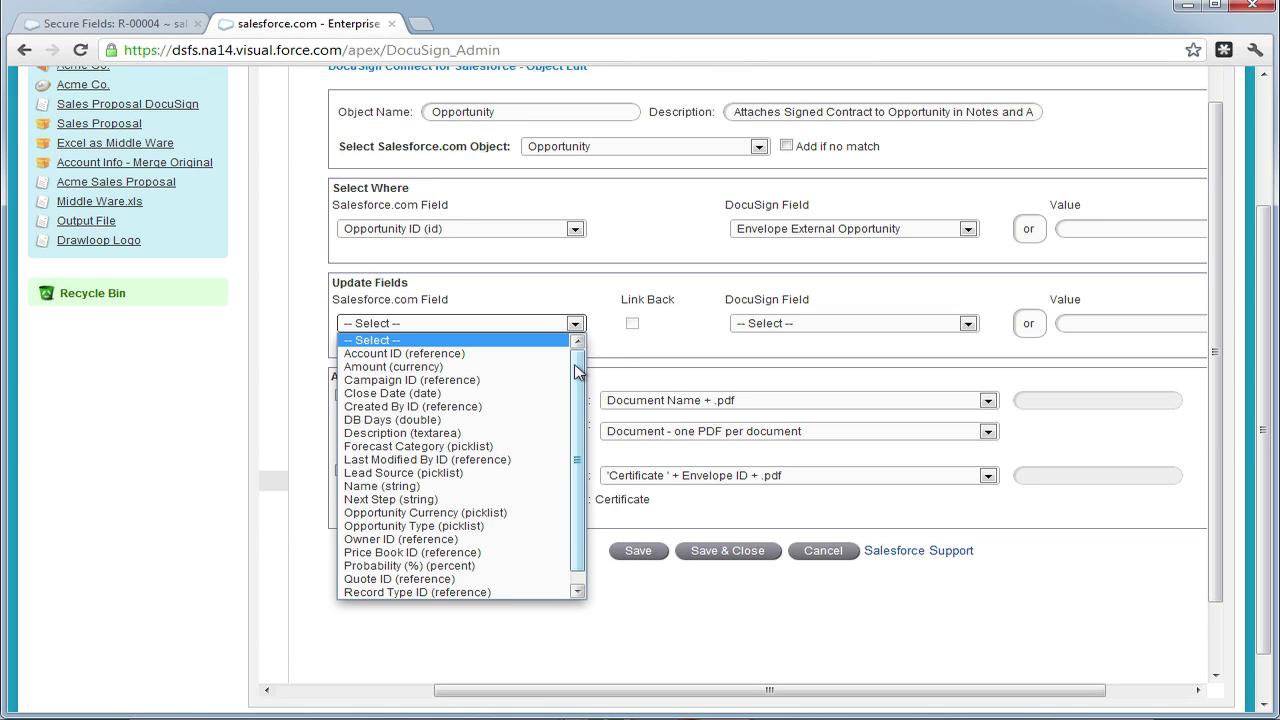
left_click_drag(576, 372, 577, 388)
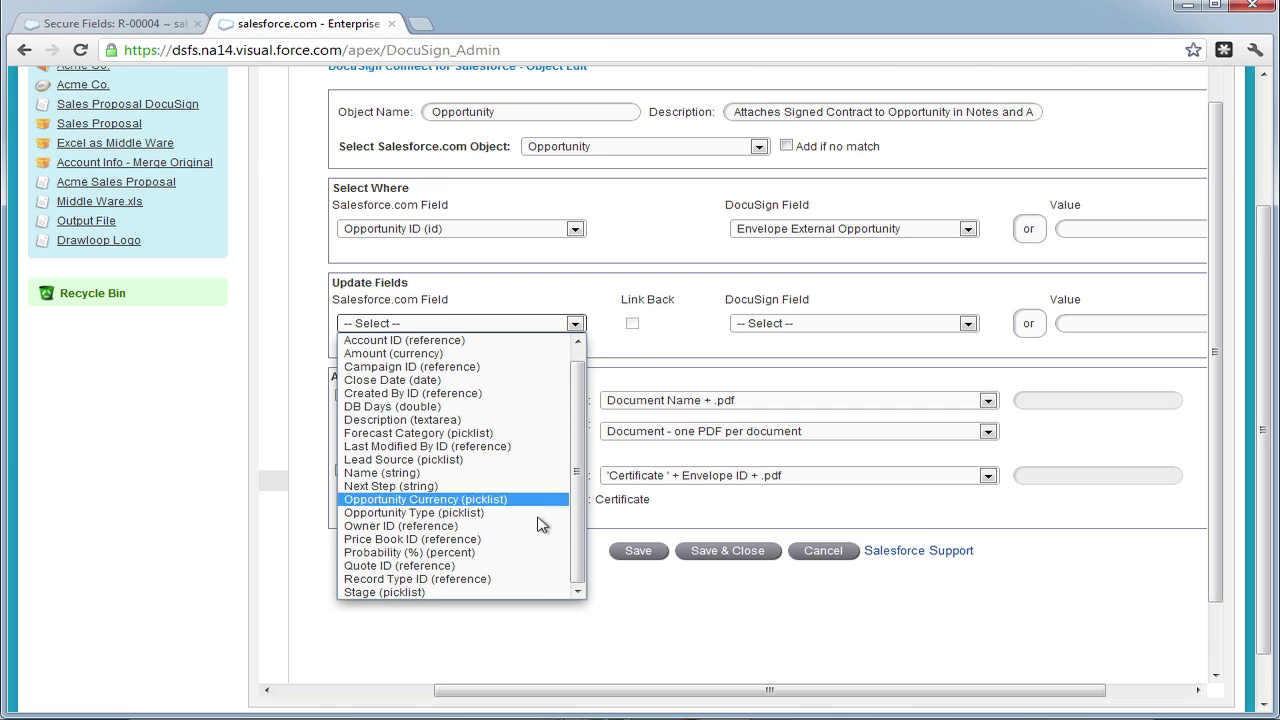
left_click(535, 592)
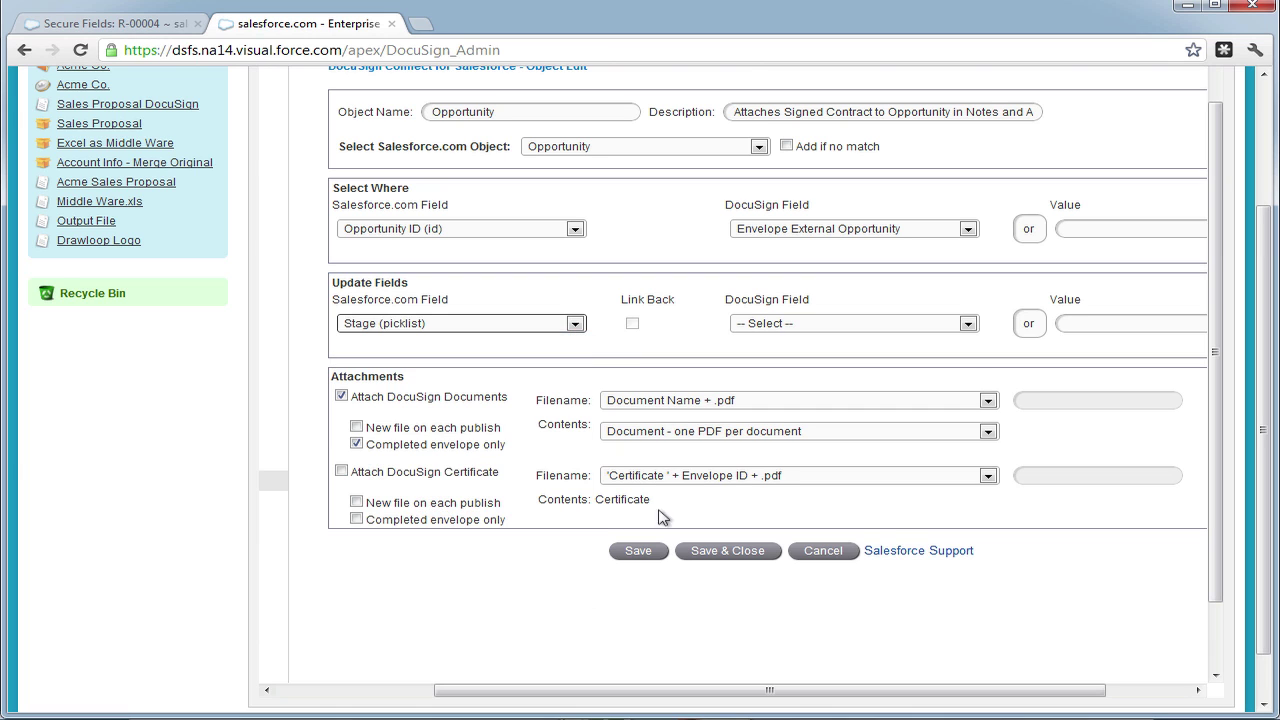
left_click(1096, 324)
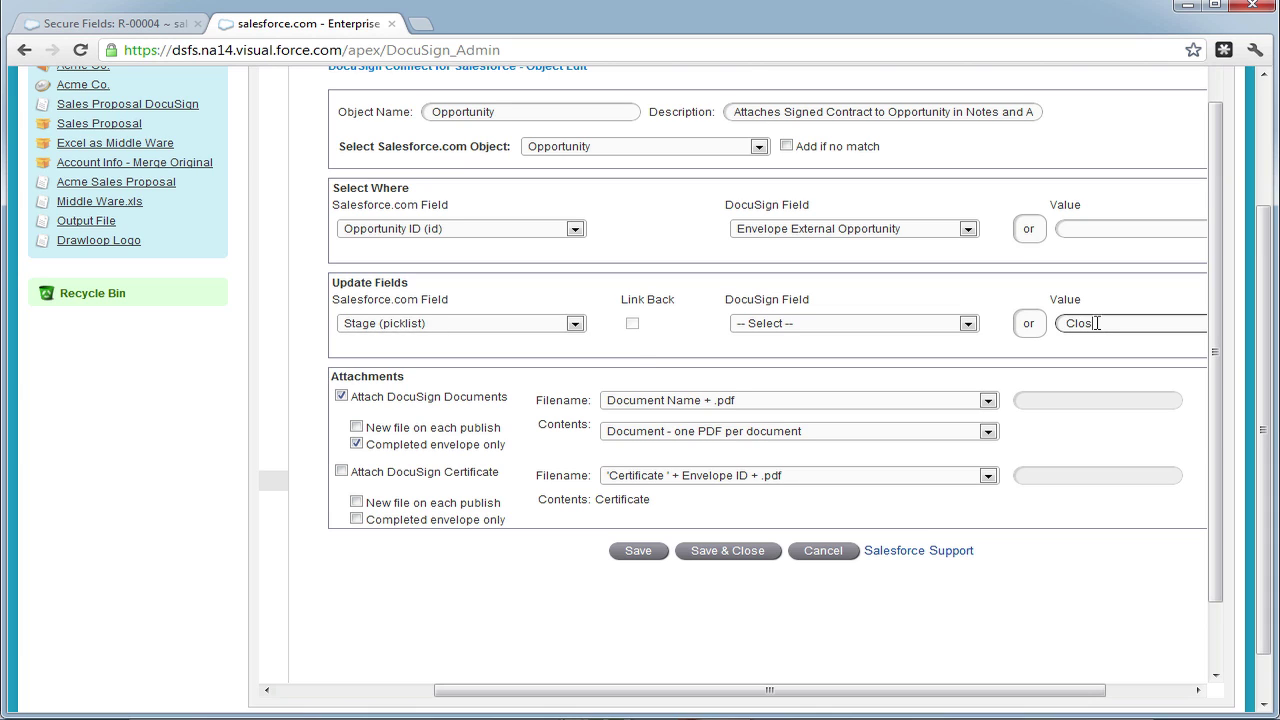
left_click(1103, 368)
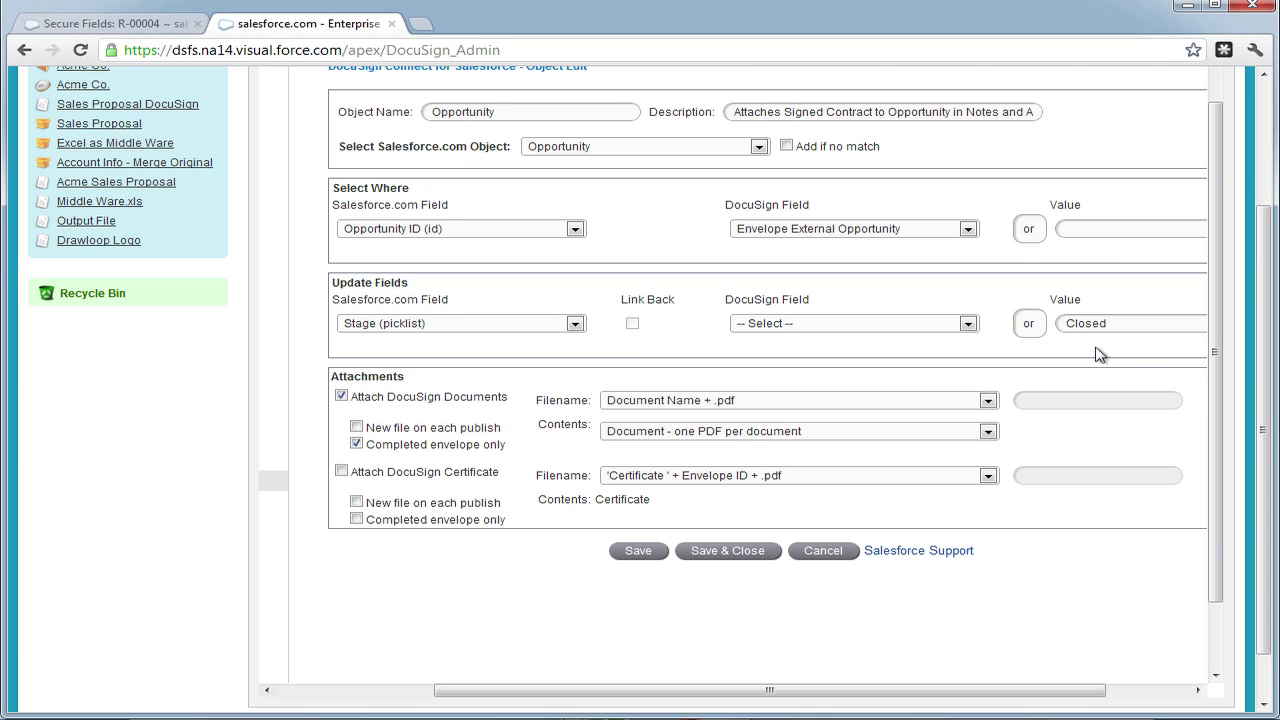
left_click(641, 552)
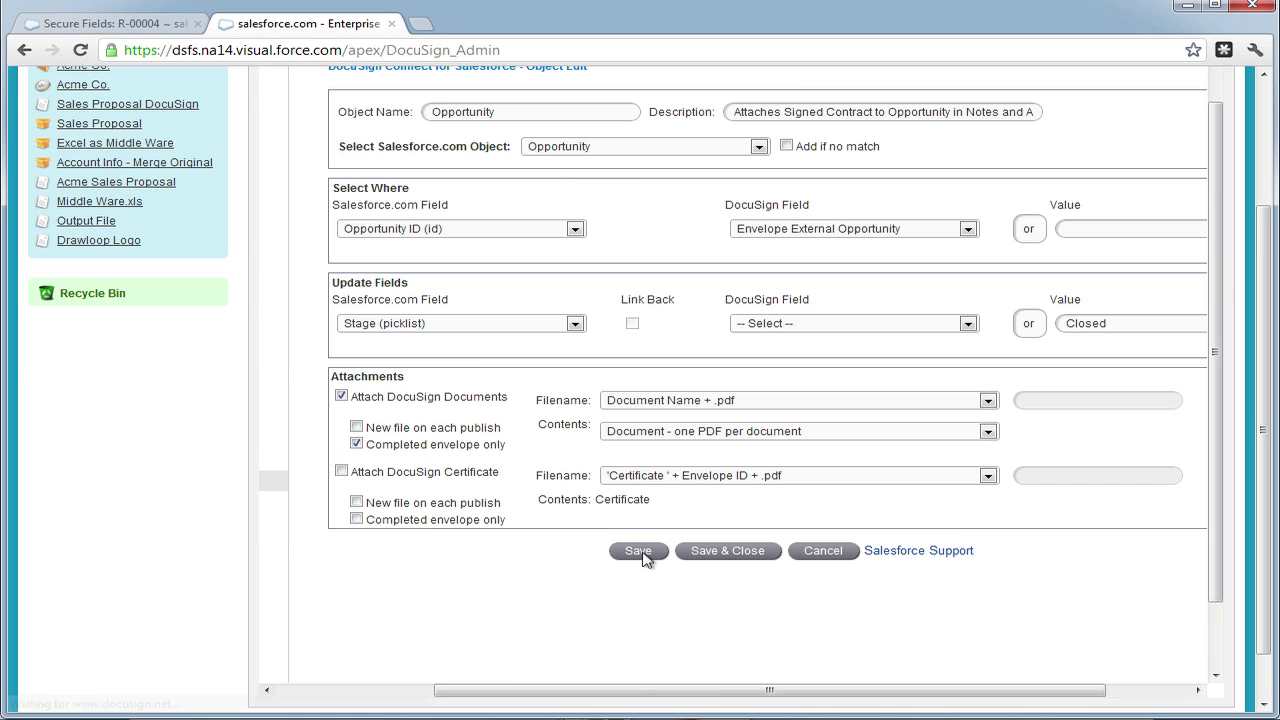
Save and close the Opportunity object, enable On Complete Only for it, and save the Connect settings.
left_click(688, 556)
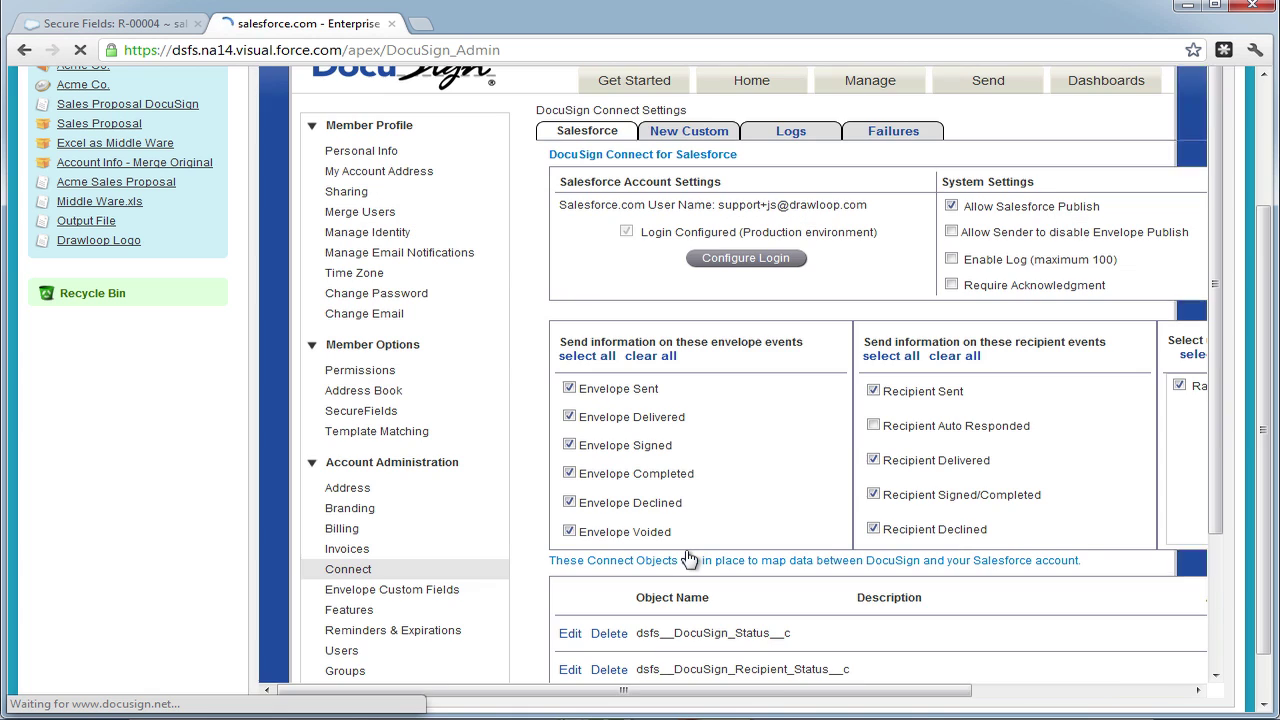
scroll(831, 610, "down", 3)
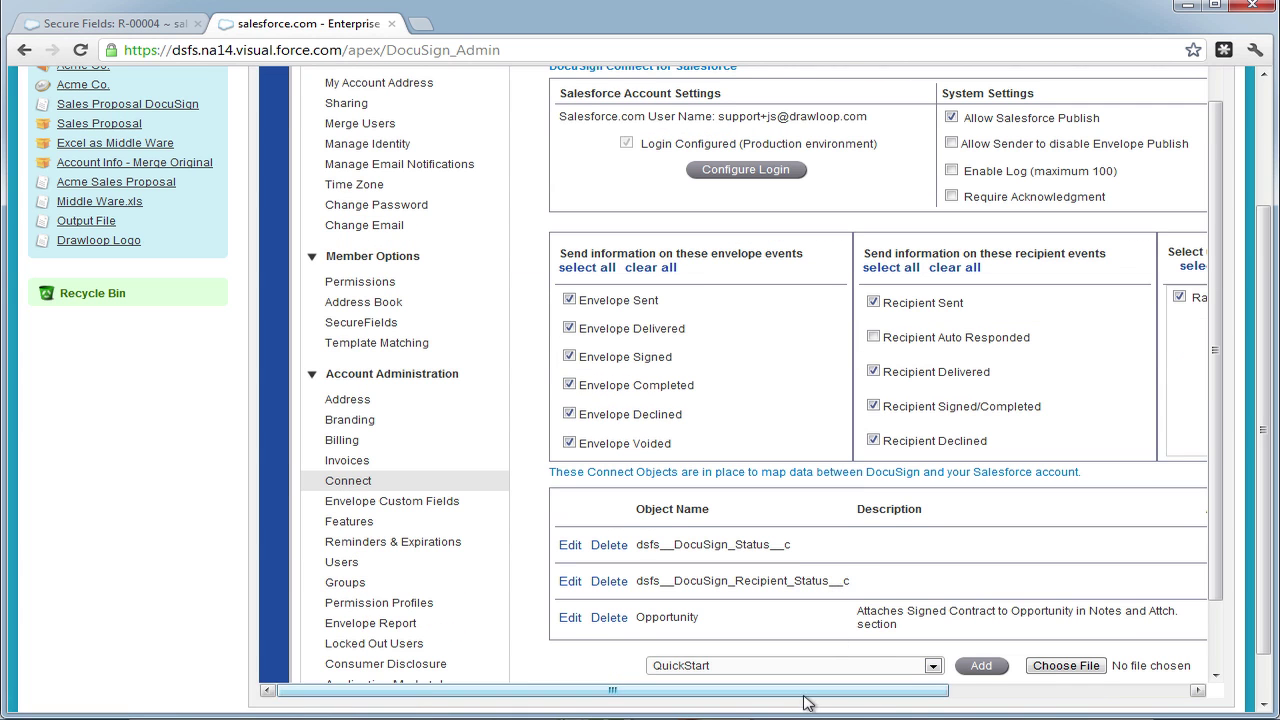
left_click_drag(810, 691, 941, 691)
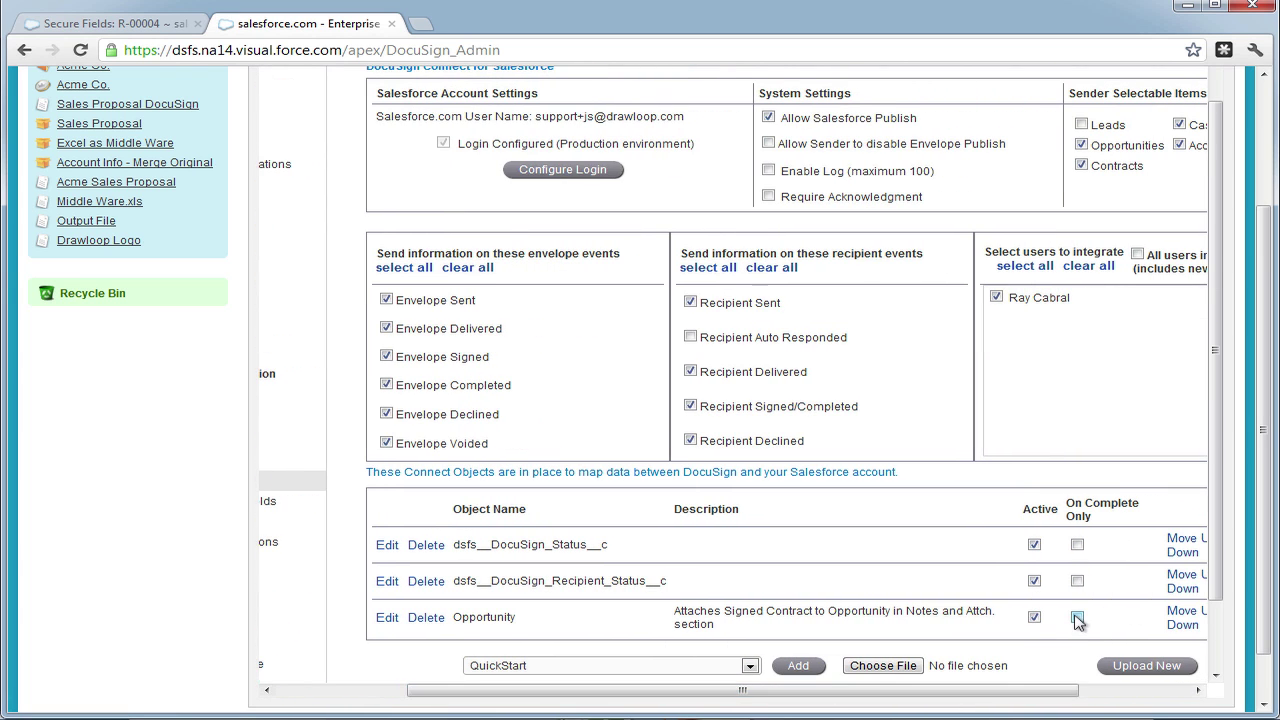
scroll(850, 610, "down", 2)
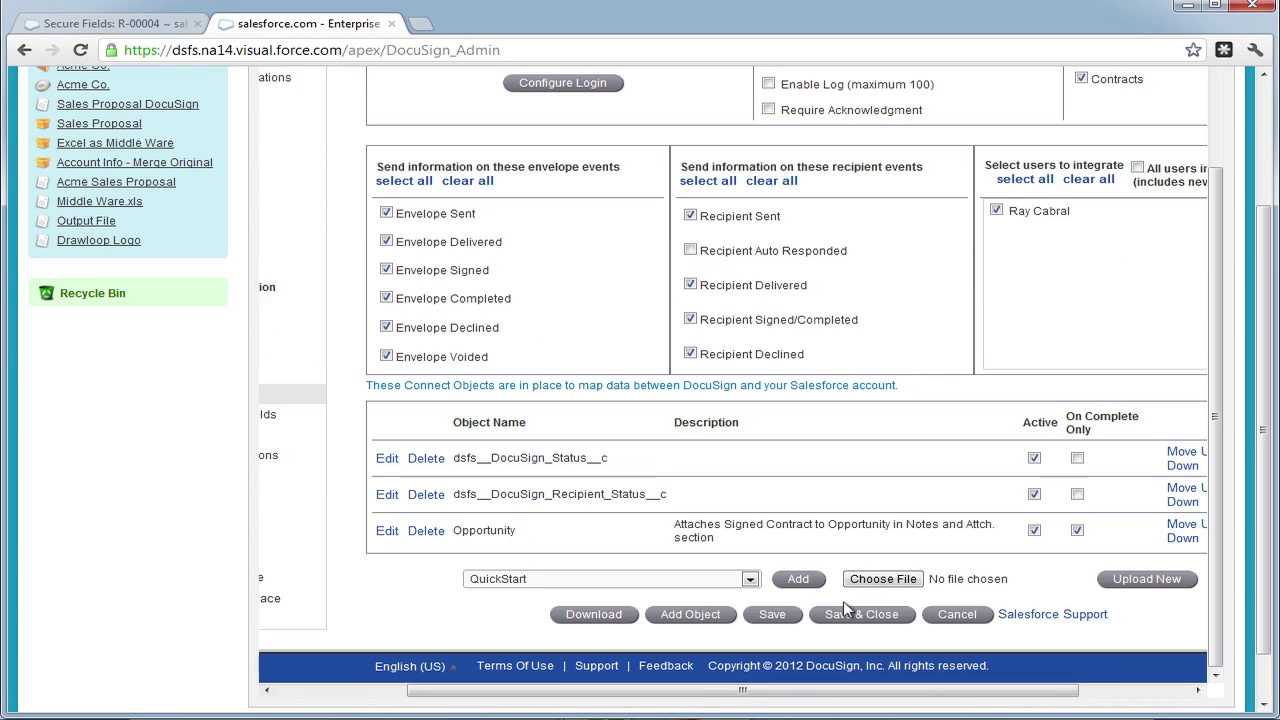
left_click(775, 614)
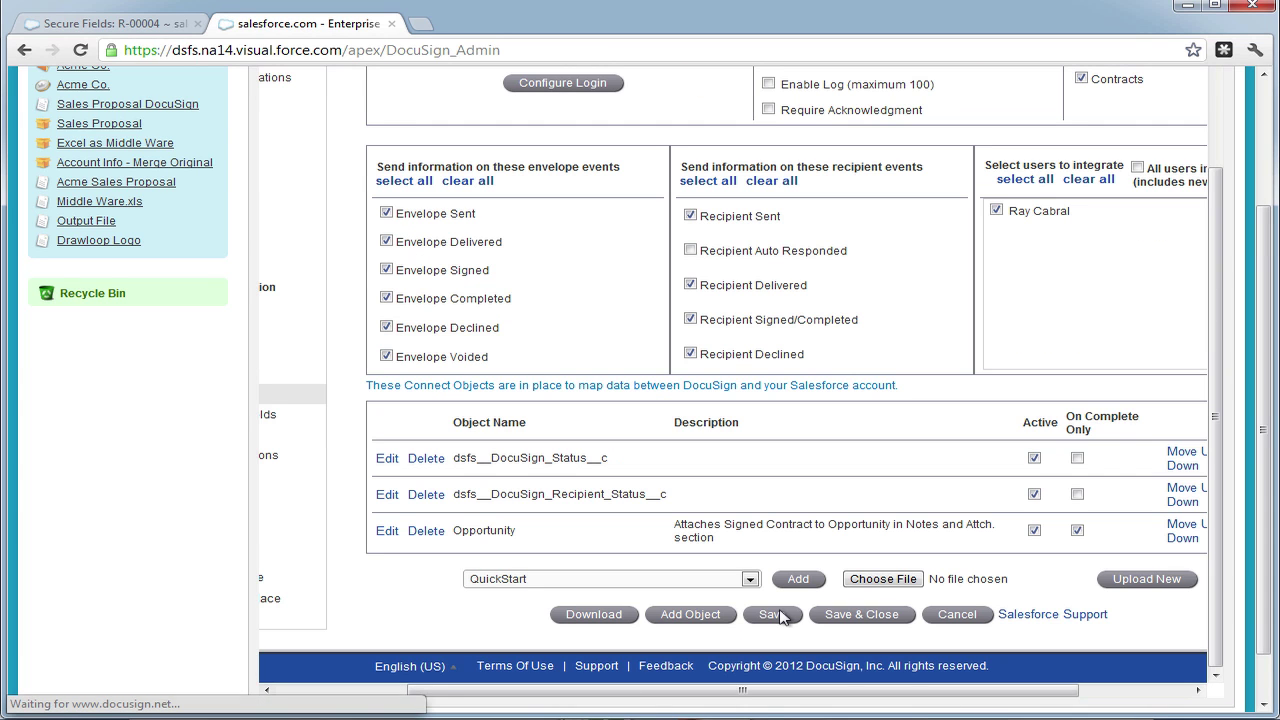
Add a Connect object named Account with description "Updates Account Billing Information" and set its Salesforce.com object to Account.
left_click(677, 616)
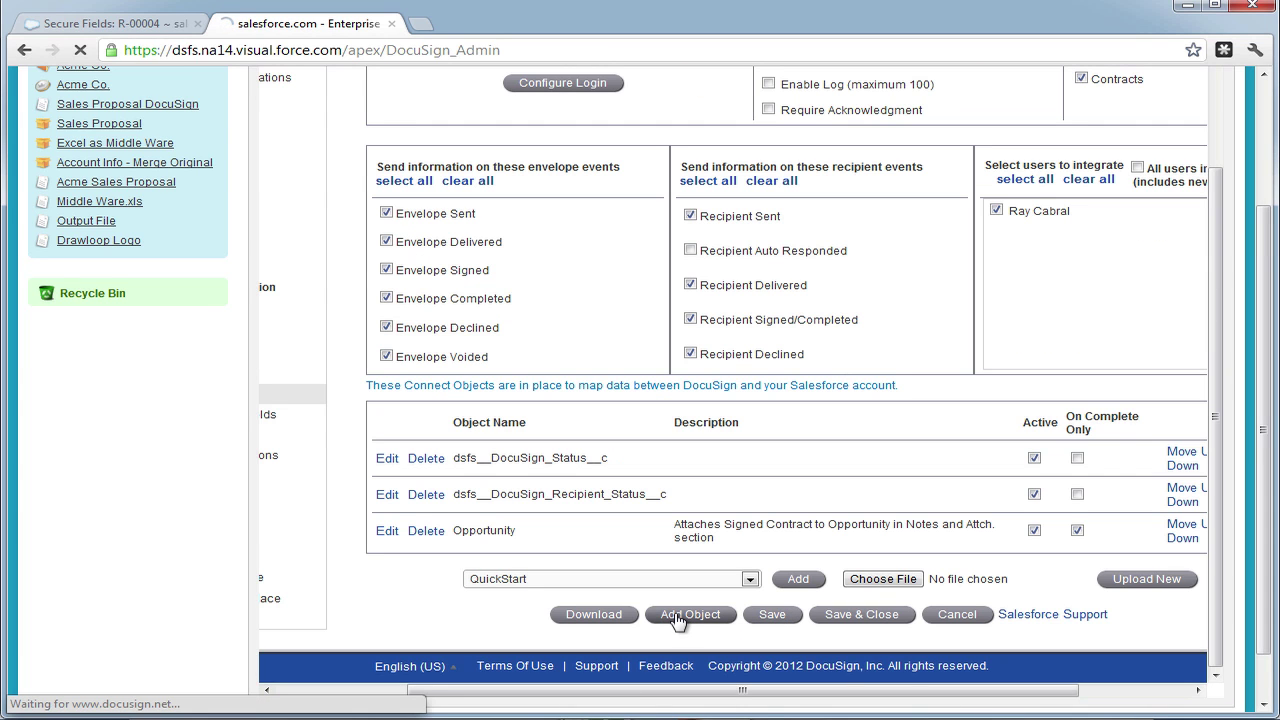
scroll(716, 380, "up", 2)
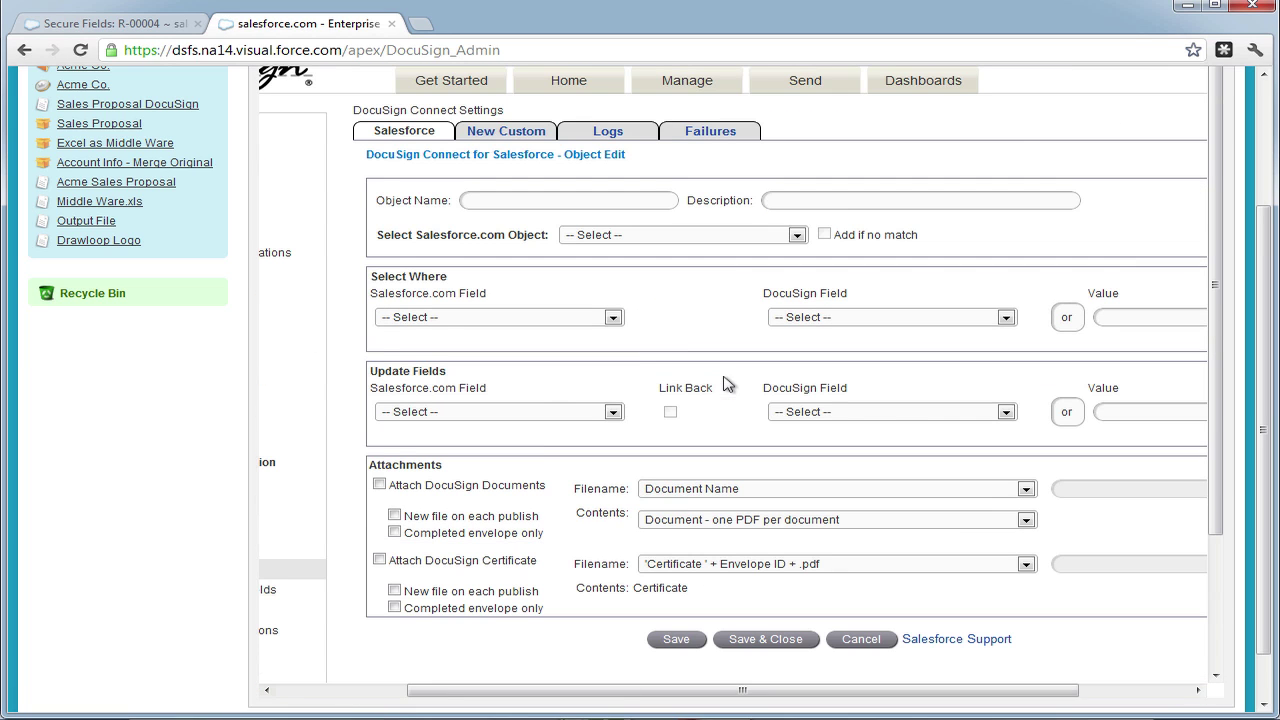
left_click(617, 198)
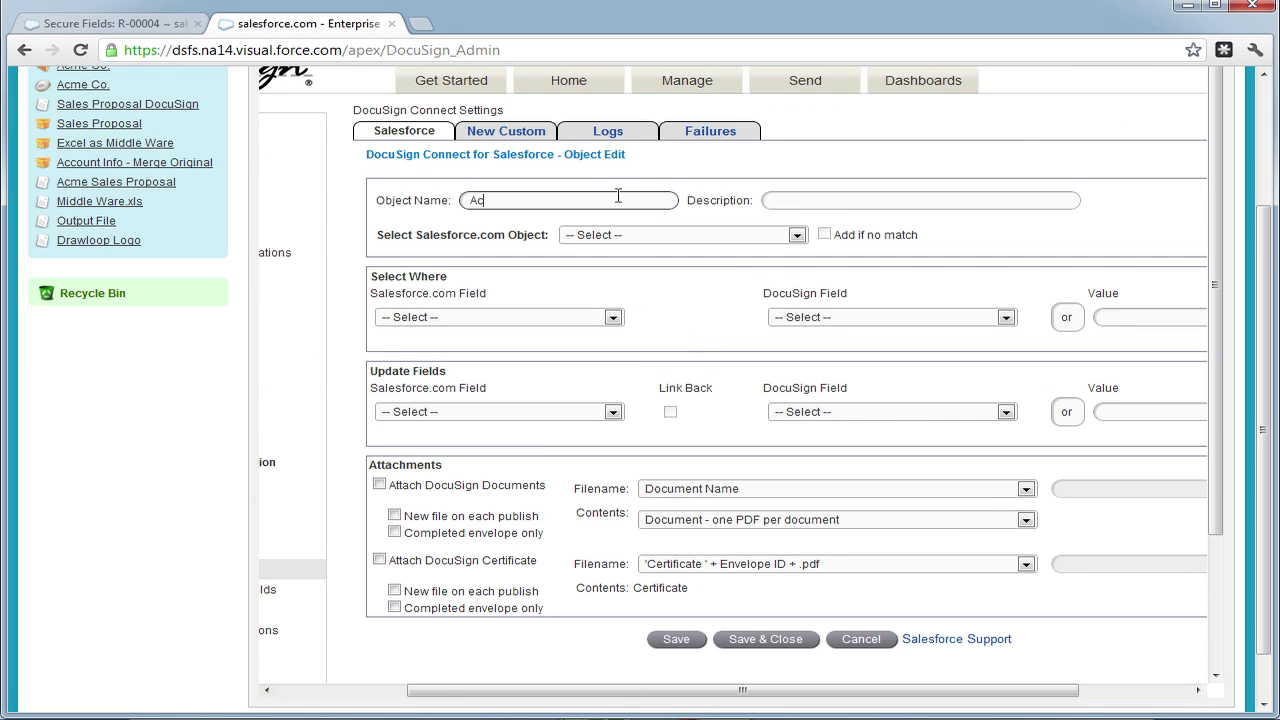
key("Tab")
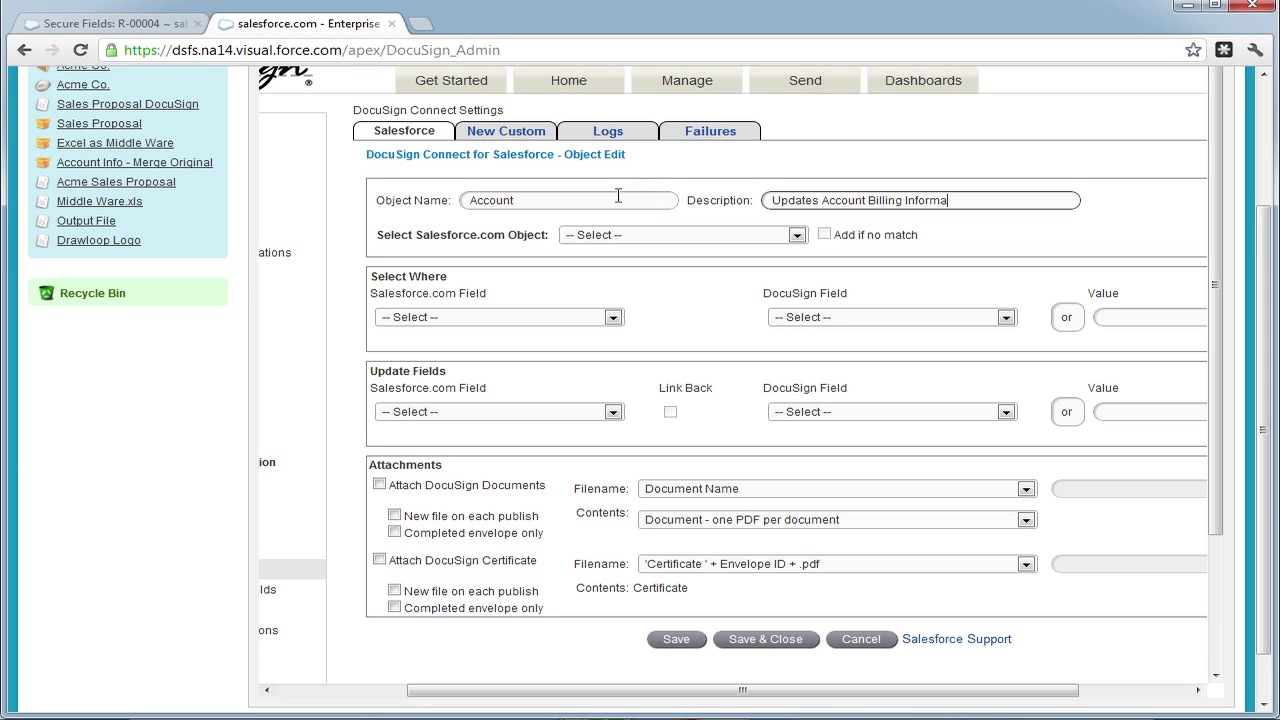
left_click(674, 236)
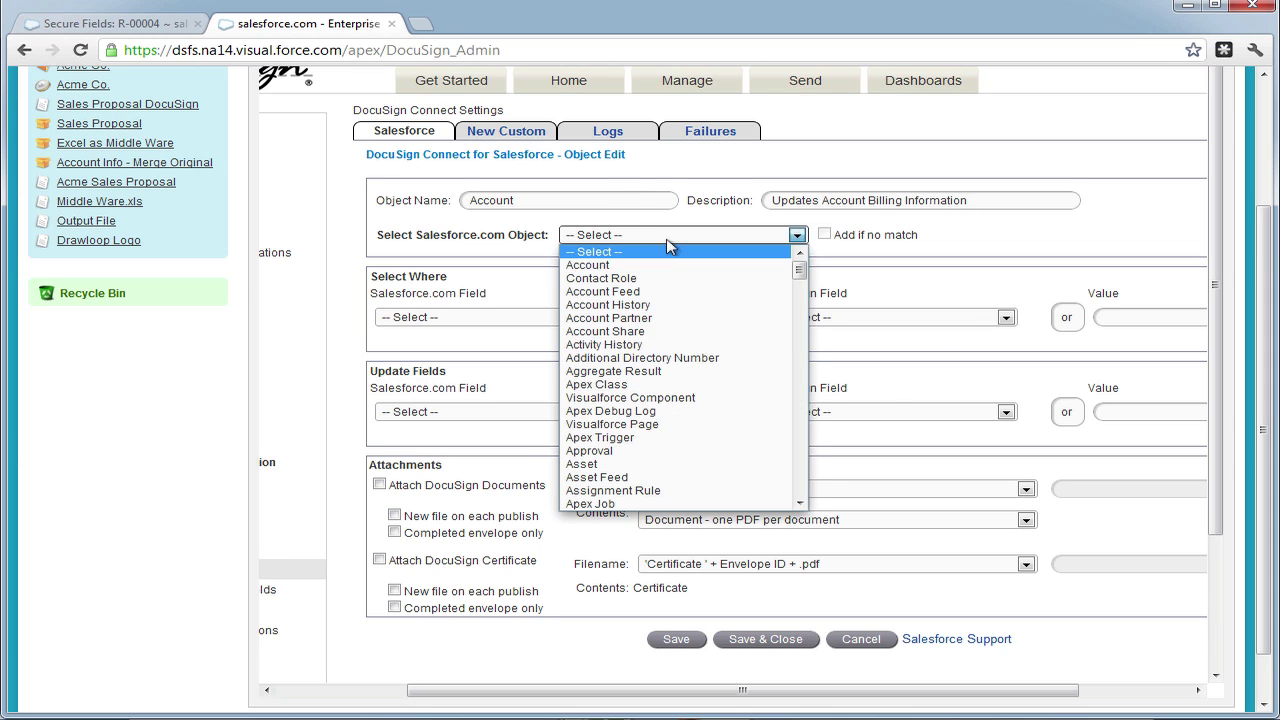
left_click(676, 270)
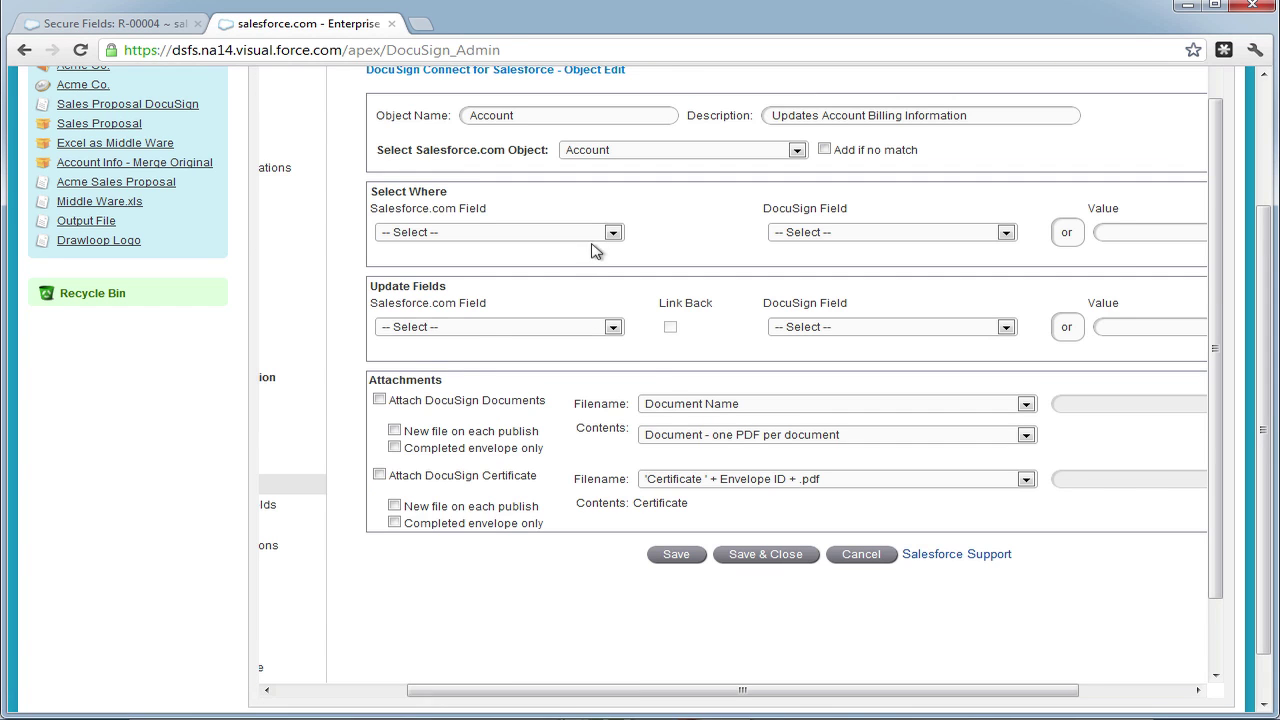
Define the Account object's Select Where condition by matching Account ID (id) to the DocuSign field Envelope External Account.
left_click(597, 234)
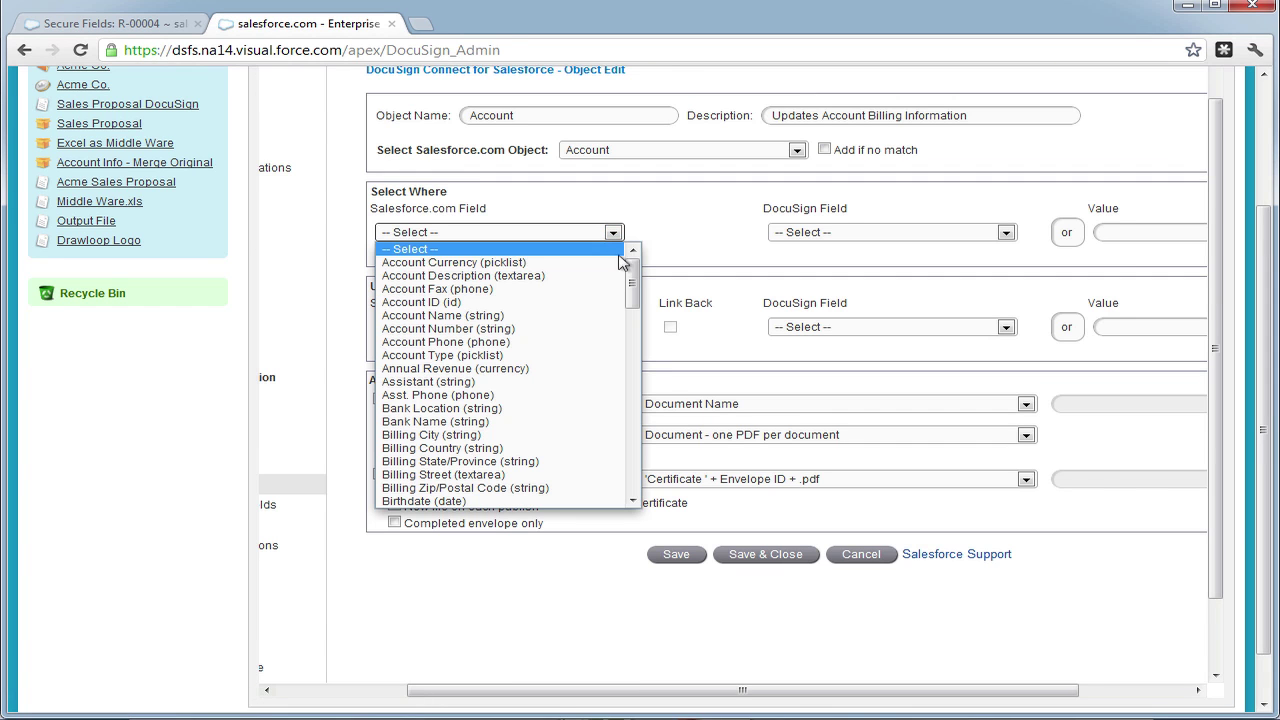
left_click_drag(636, 279, 636, 281)
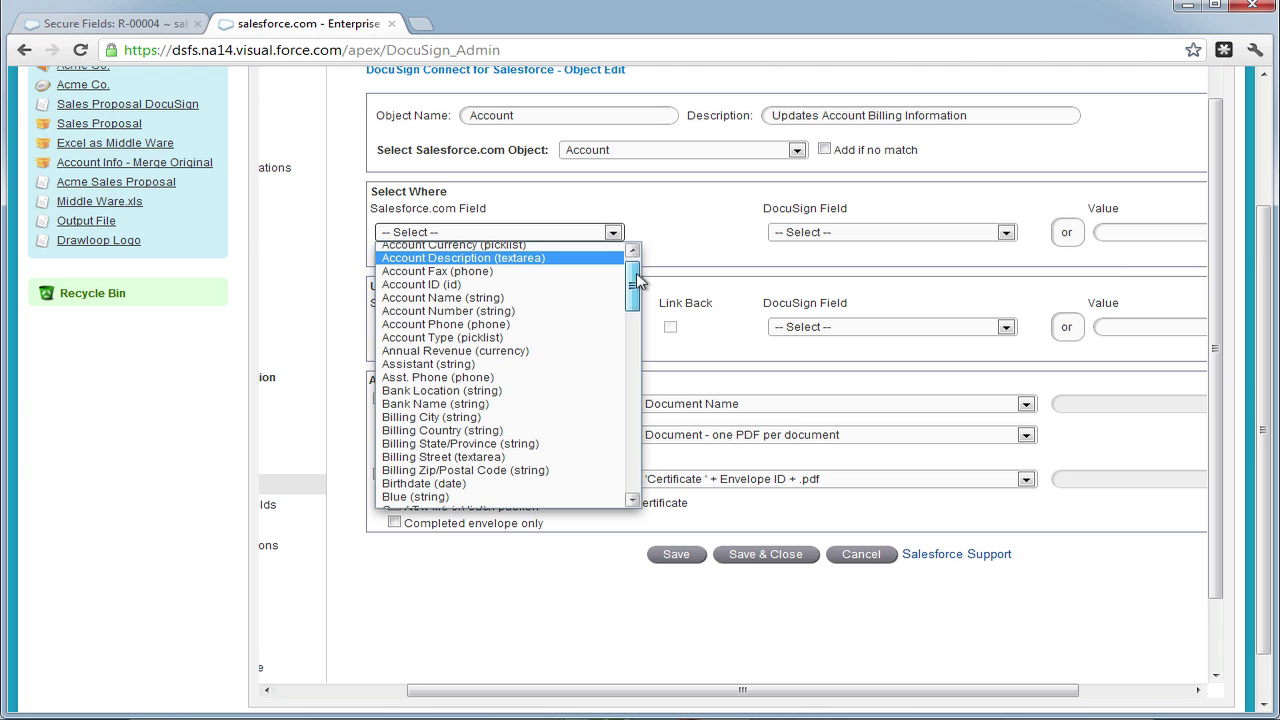
left_click(616, 289)
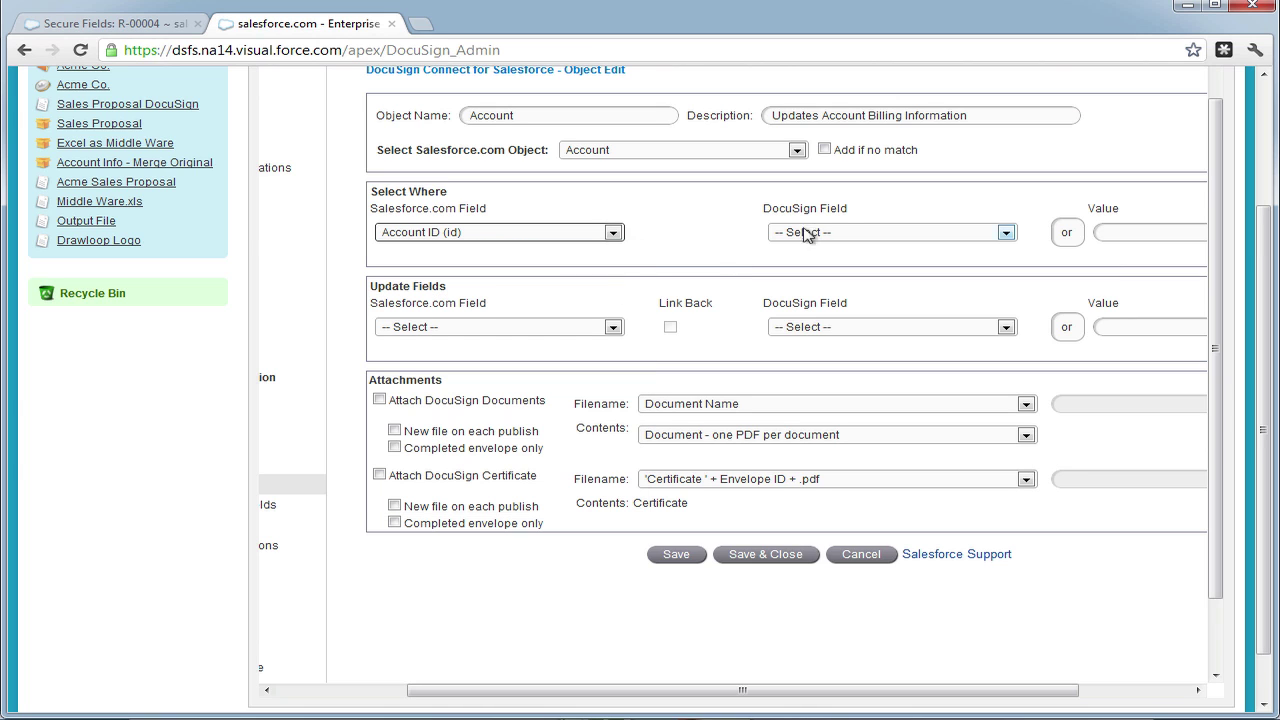
left_click(883, 235)
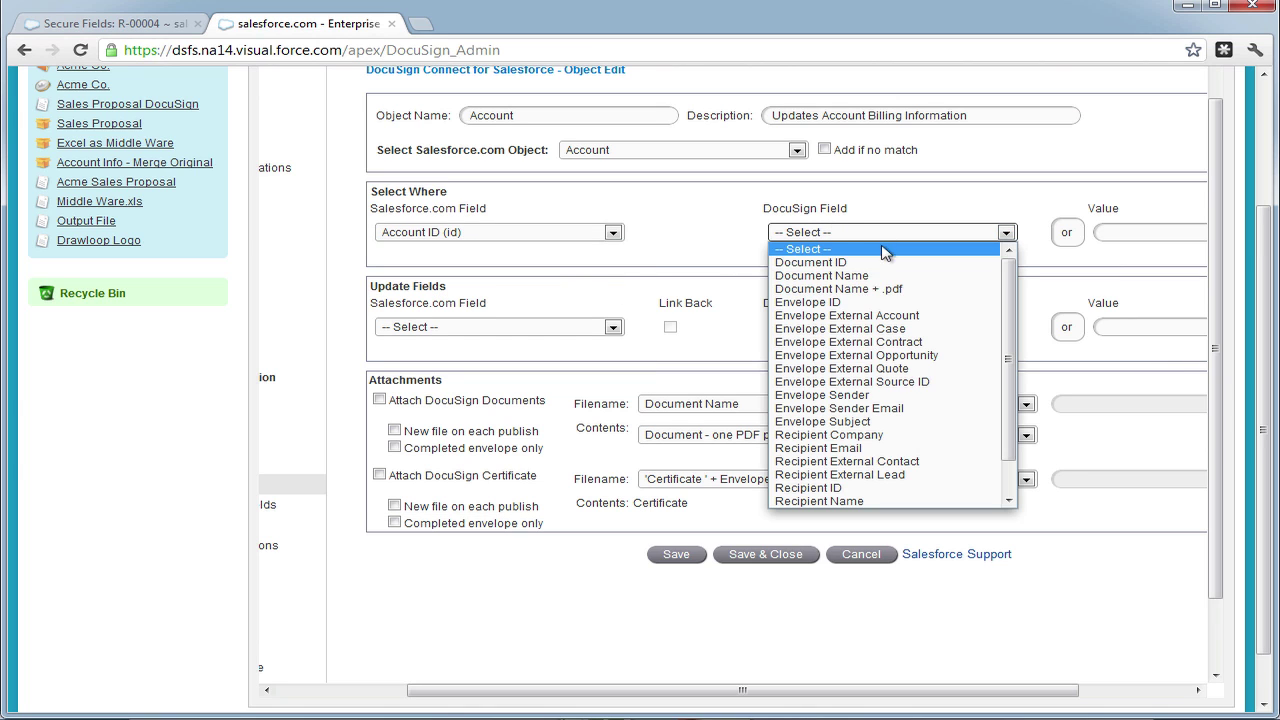
left_click(893, 315)
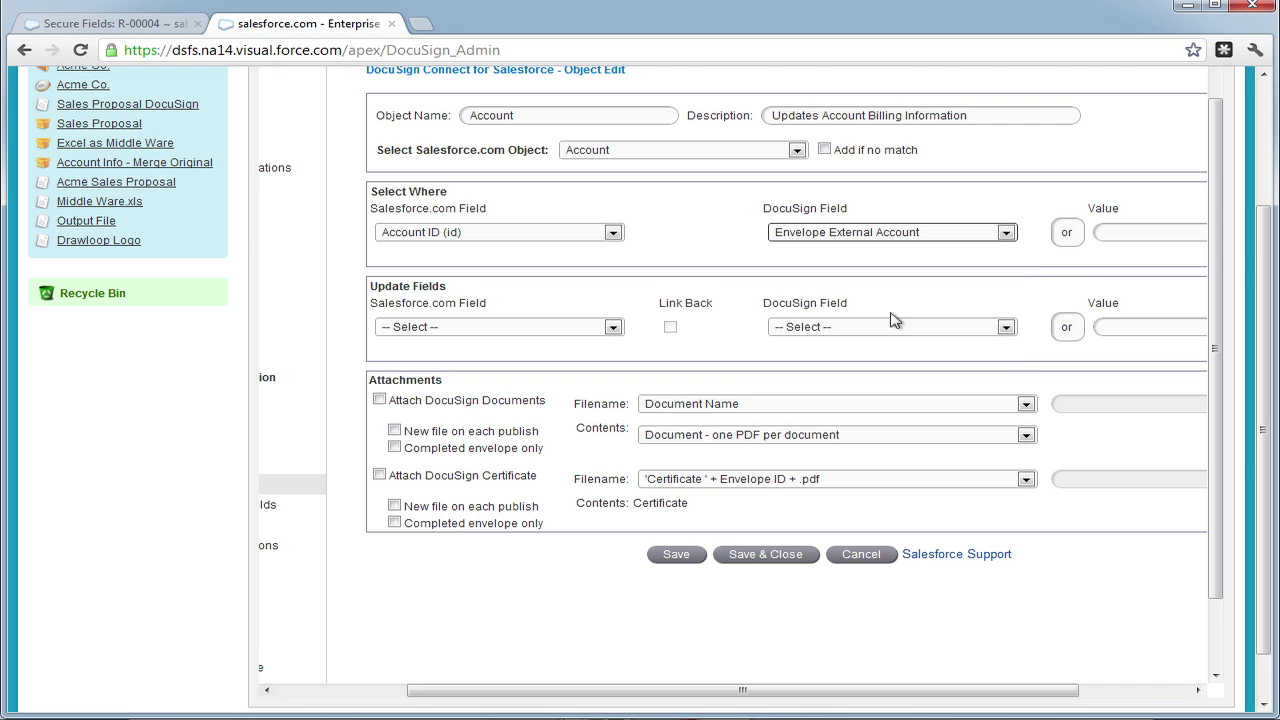
left_click(846, 272)
Examine the Update Fields mappings to Recipient Secure Field and compare the Payment Method entry with its group name in the Secure Fields list.
left_click_drag(801, 690, 870, 690)
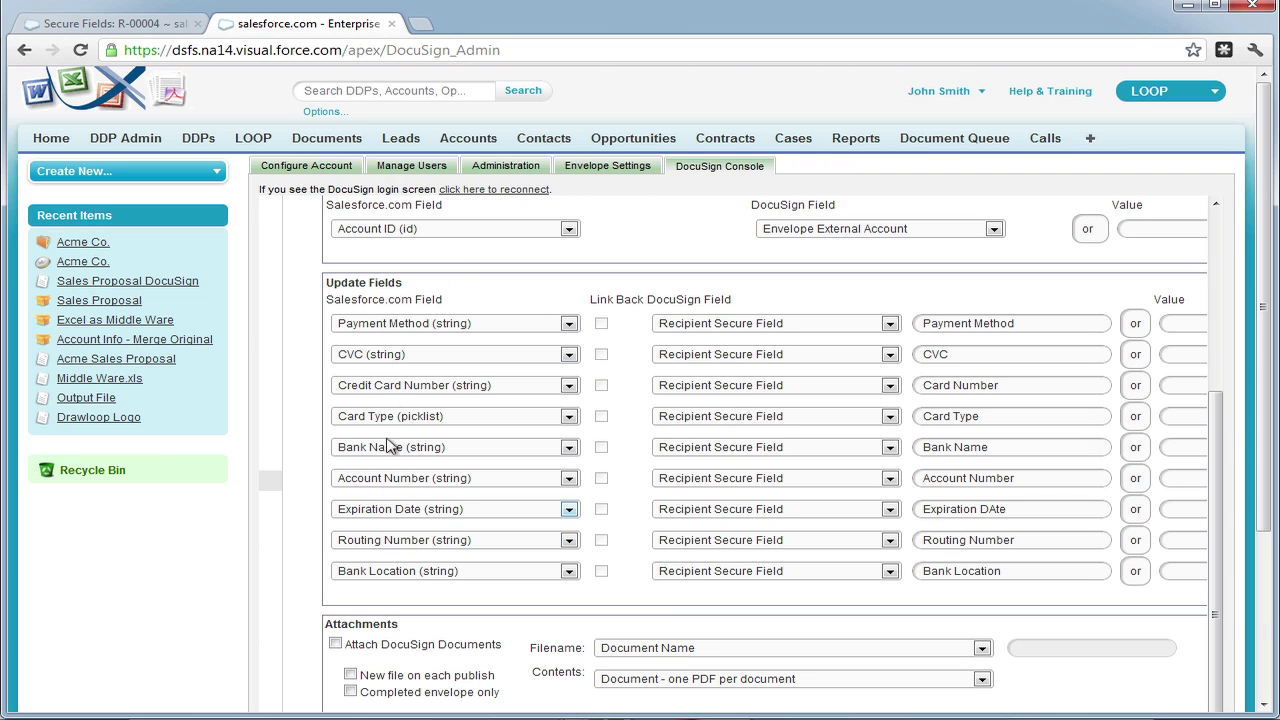
left_click_drag(326, 298, 462, 297)
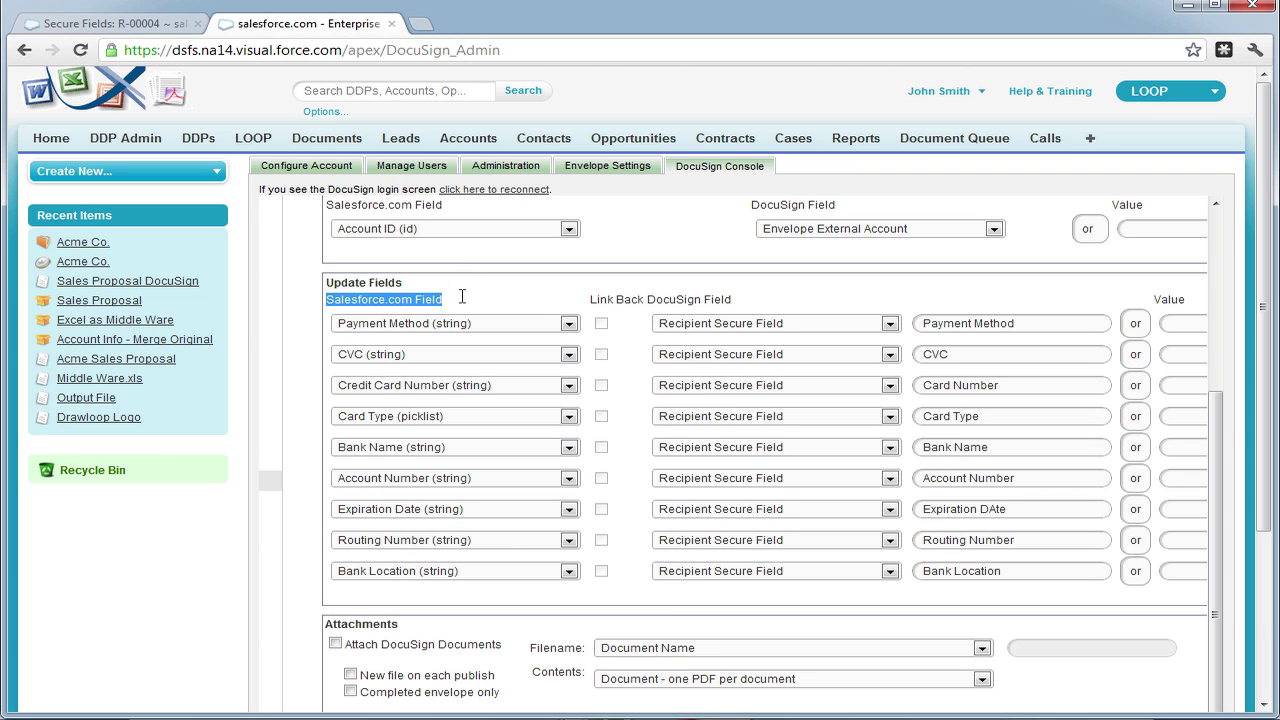
left_click_drag(648, 298, 743, 300)
left_click(731, 324)
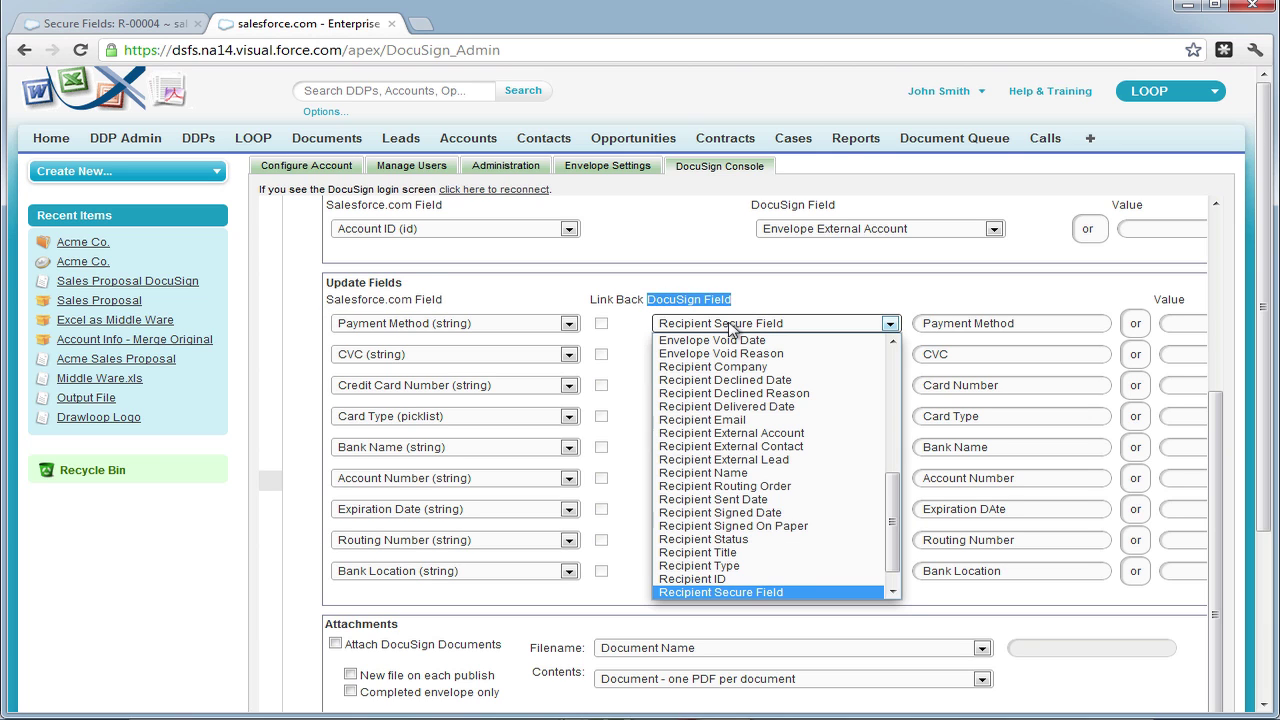
left_click(731, 297)
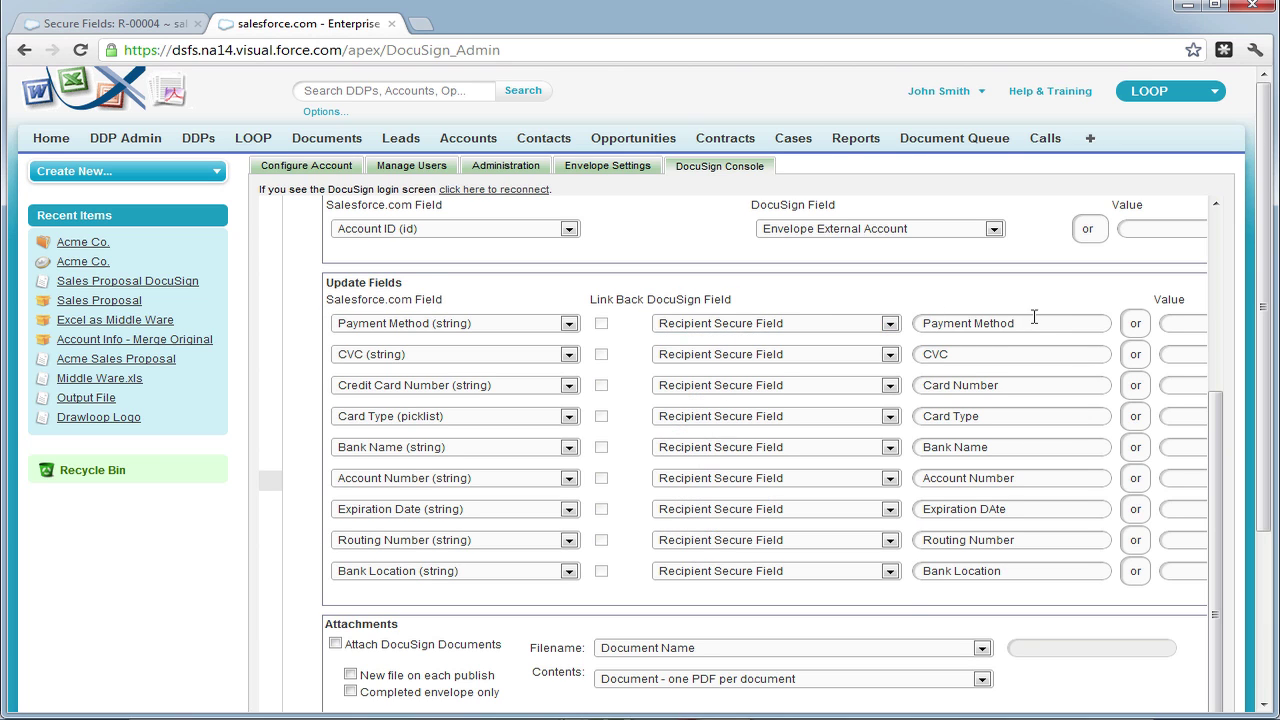
left_click_drag(1030, 323, 916, 323)
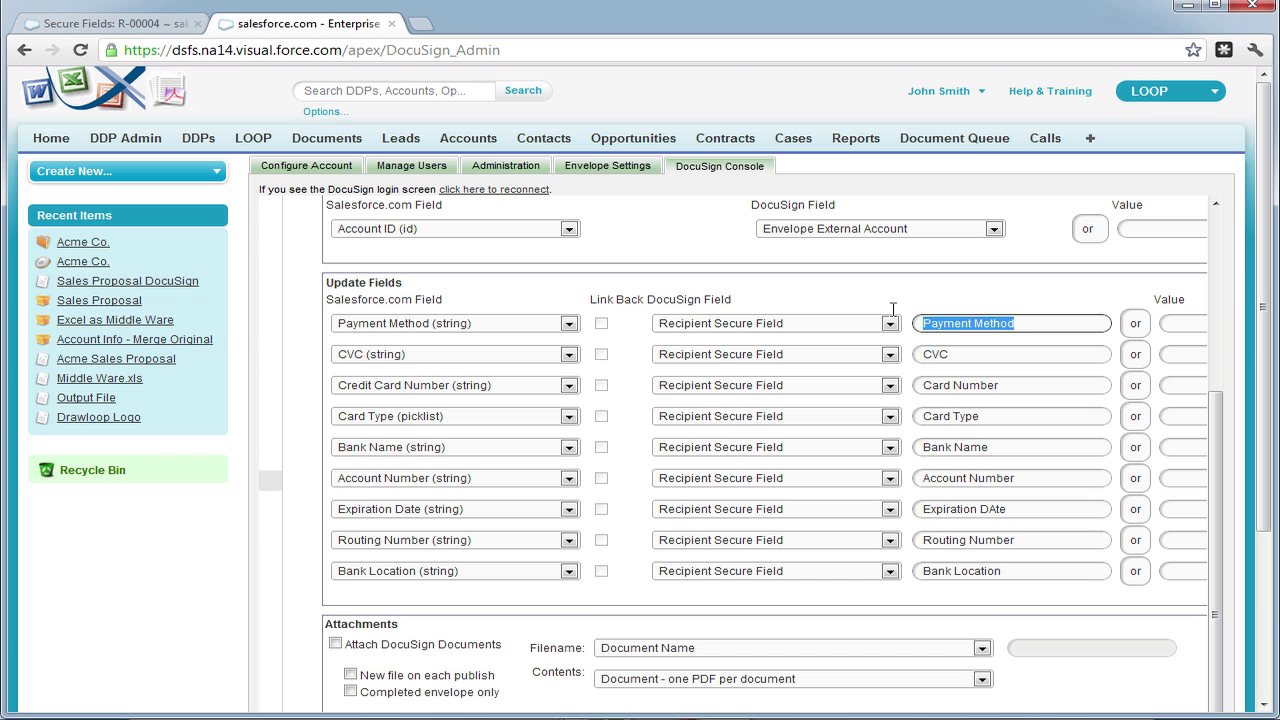
left_click(151, 25)
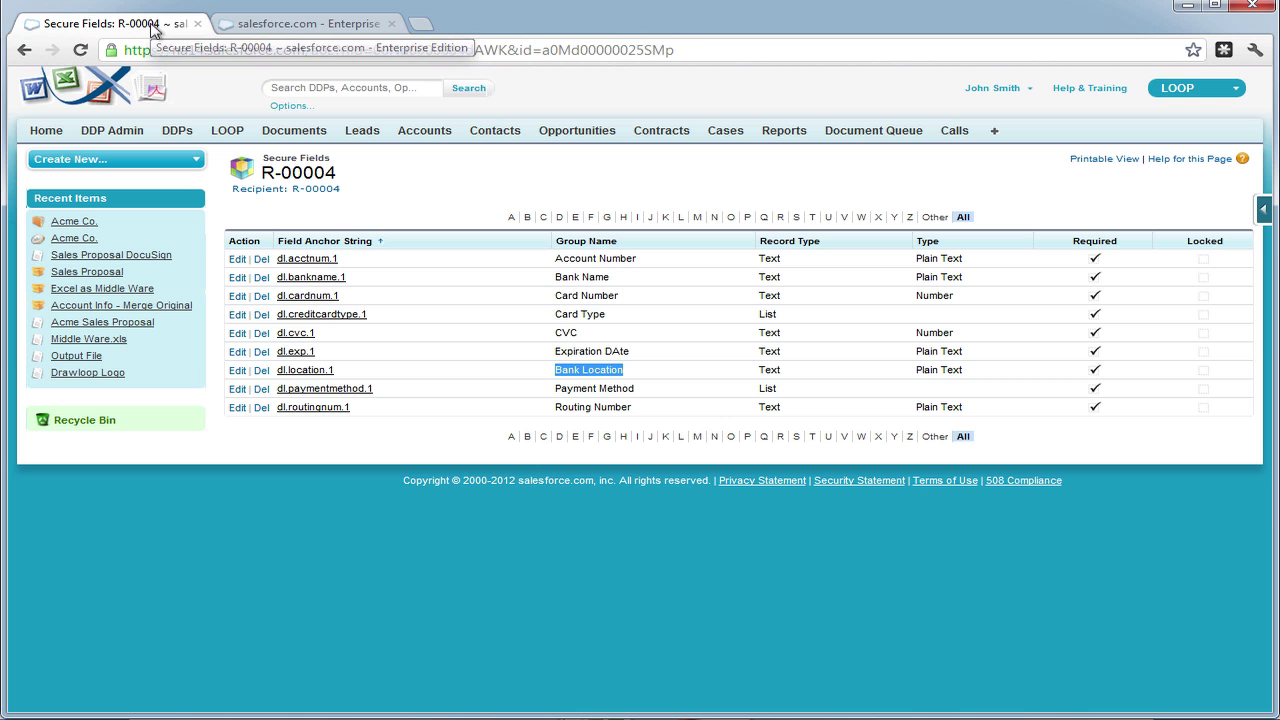
left_click_drag(636, 390, 556, 383)
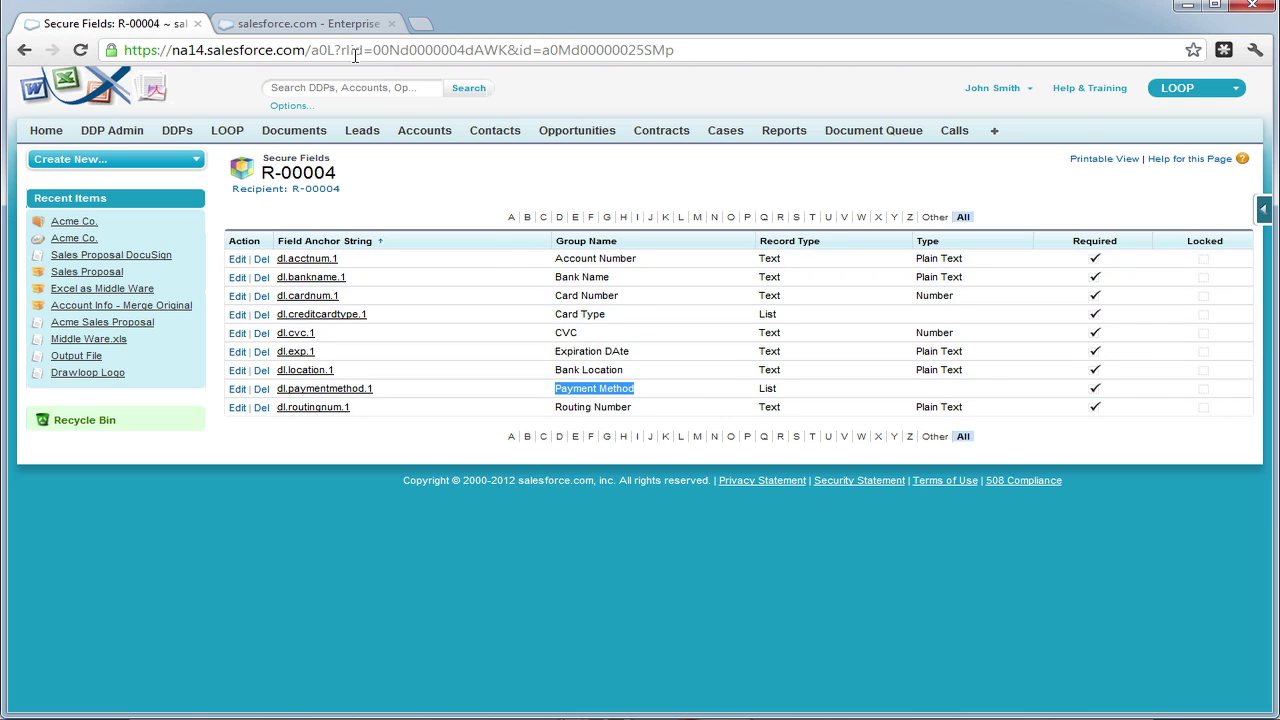
left_click(334, 25)
Save and close the Account object, enable On Complete Only for it, and save the Connect settings.
scroll(940, 436, "down", 3)
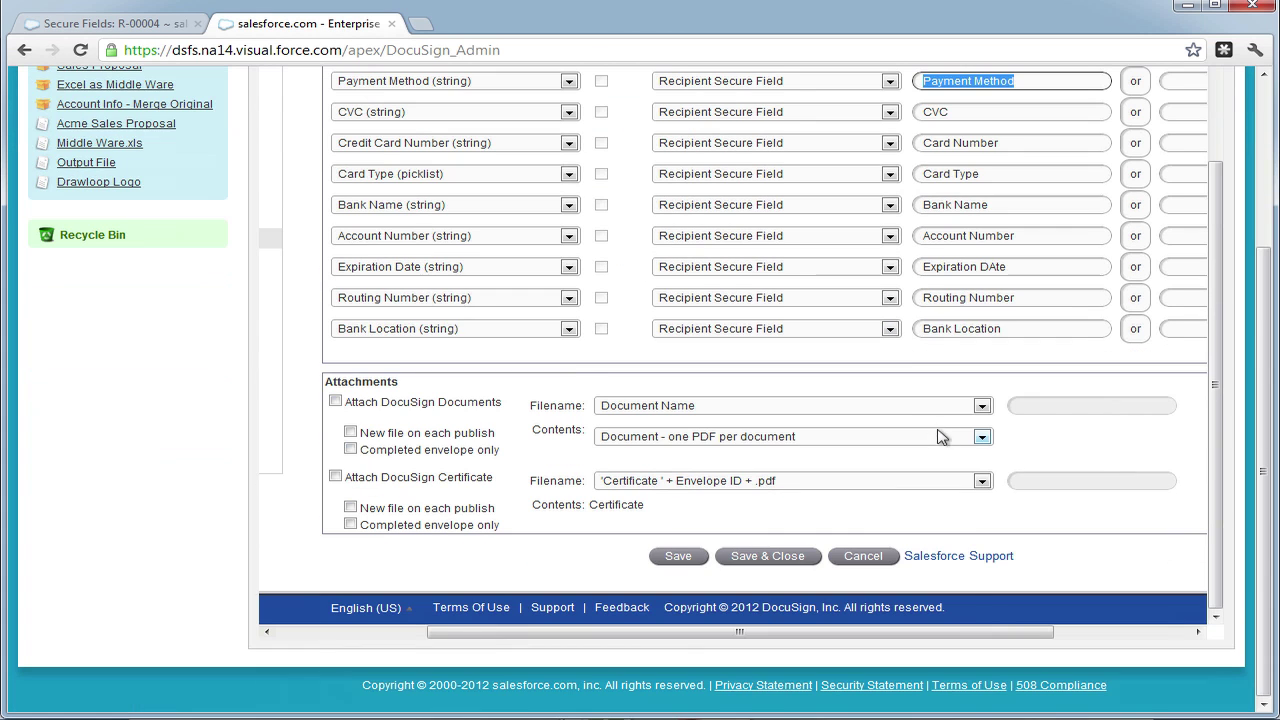
left_click(763, 556)
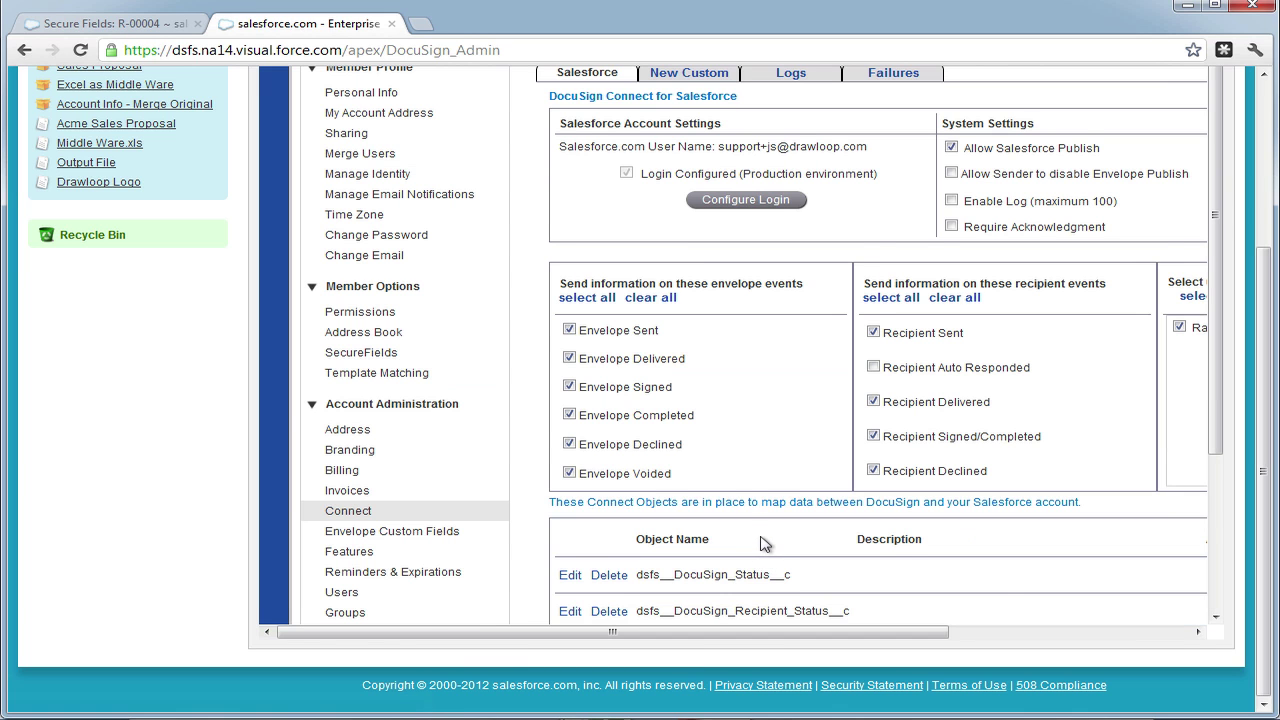
left_click_drag(672, 630, 773, 640)
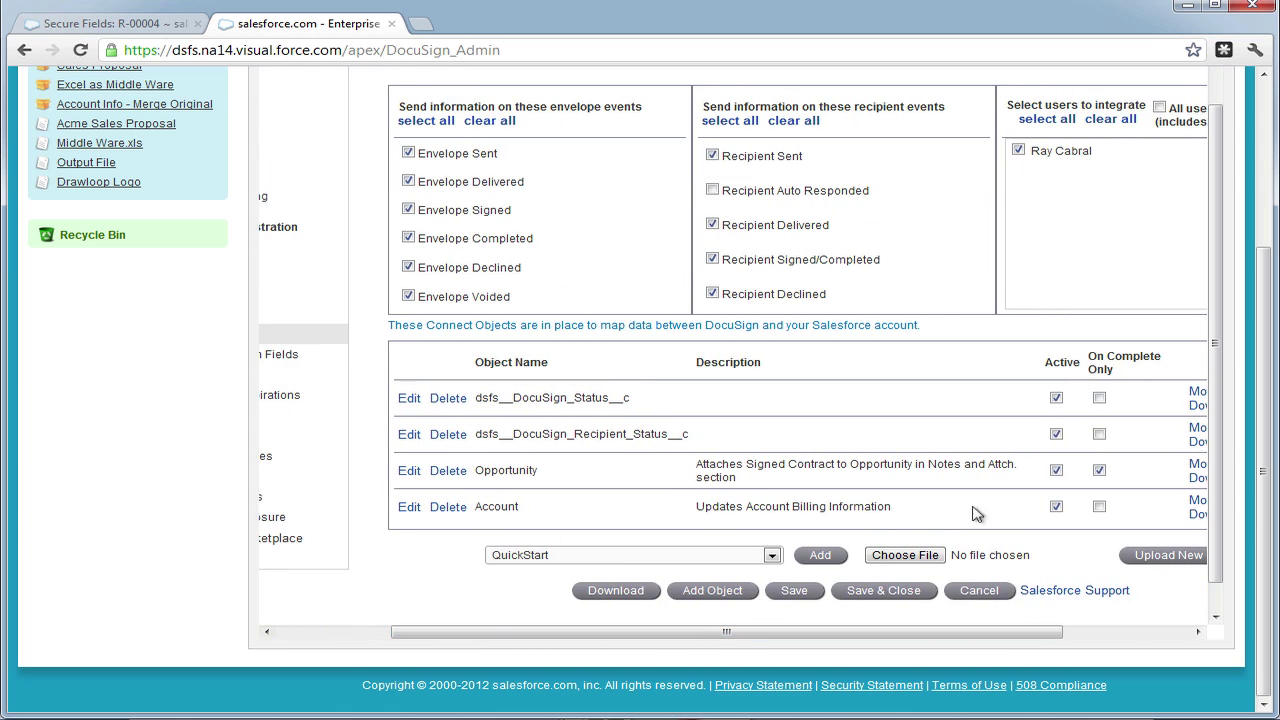
left_click(1099, 507)
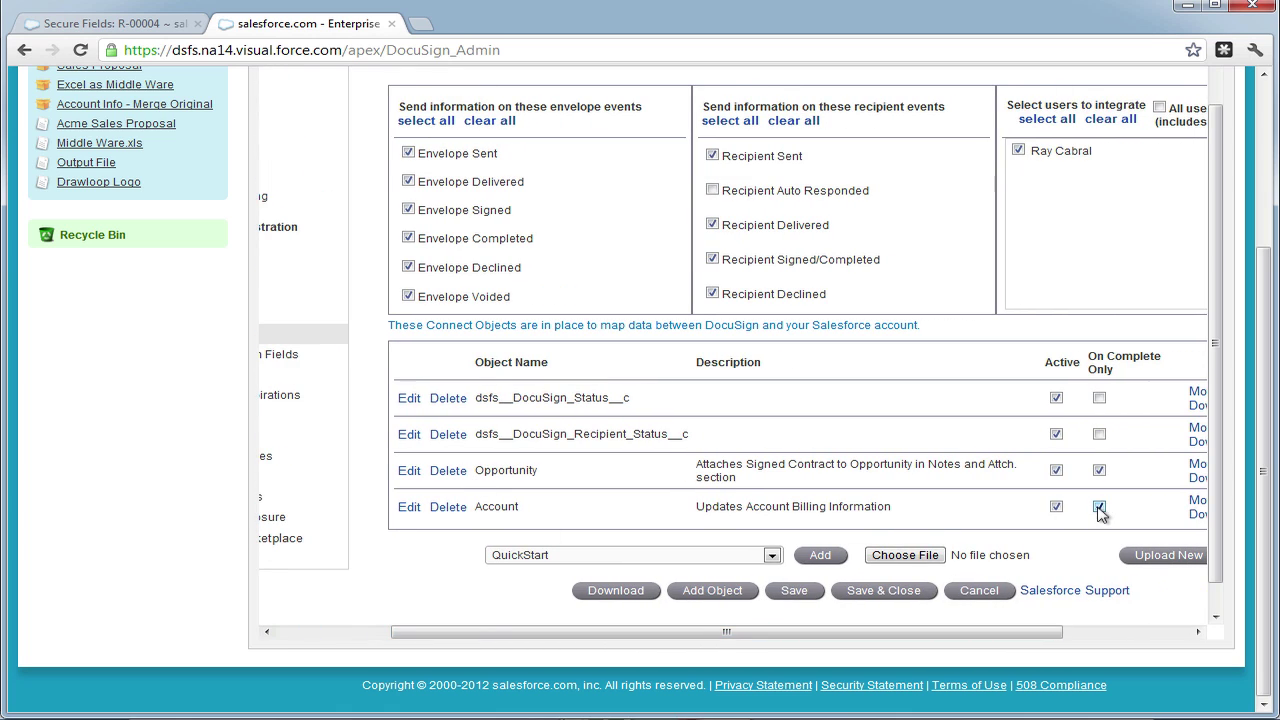
left_click(793, 592)
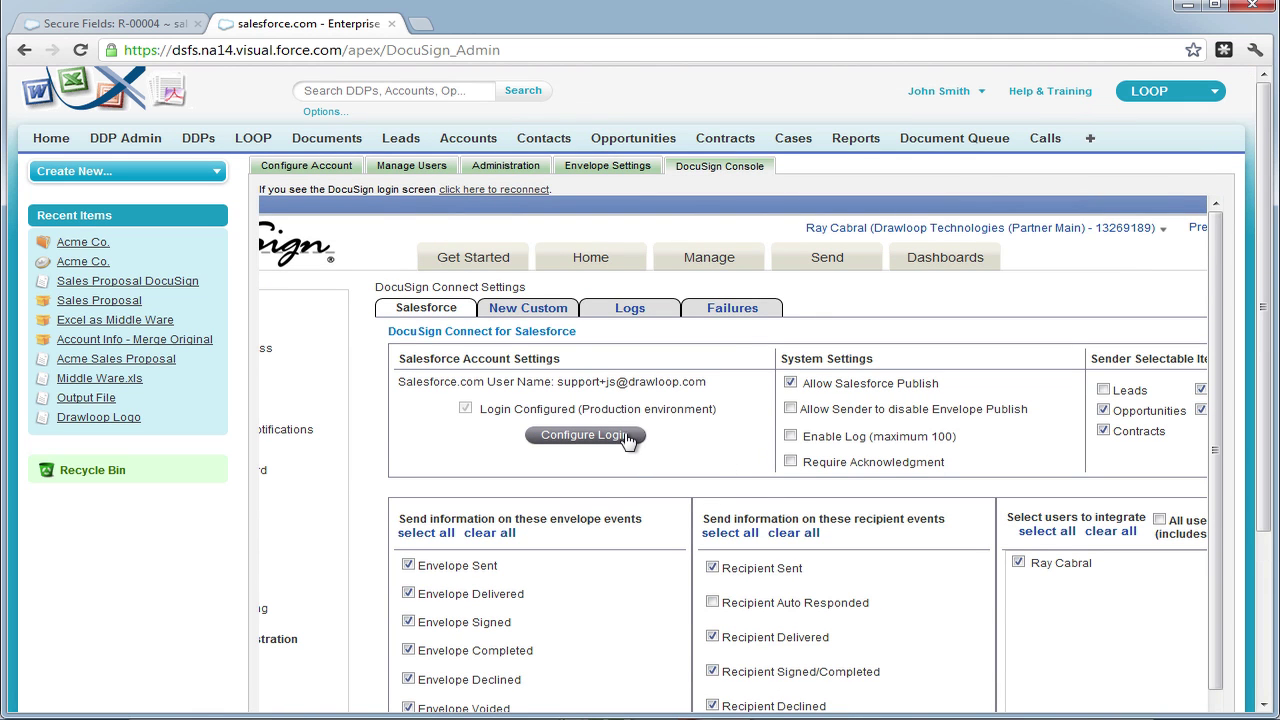
Configure the Connect login for the Production environment by entering and re-entering the Salesforce.com password, and save it.
left_click(626, 440)
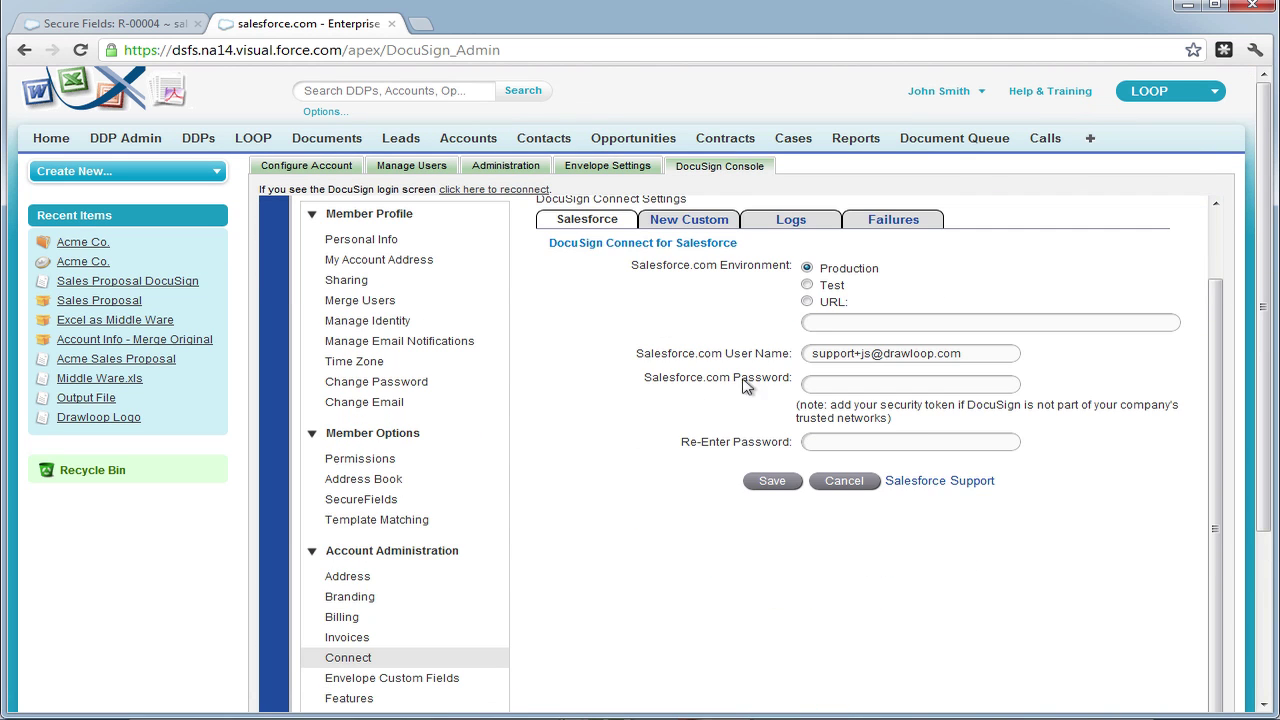
left_click(908, 380)
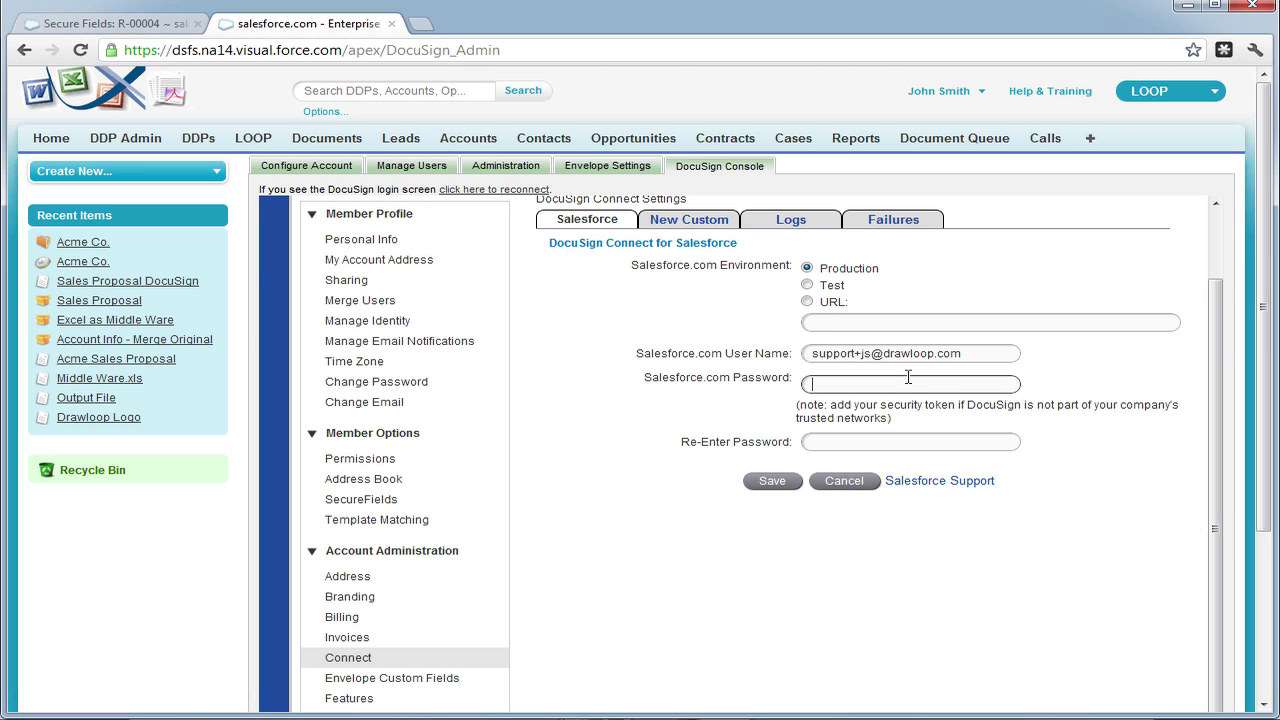
type("•••••••••")
key("Tab")
type("•••")
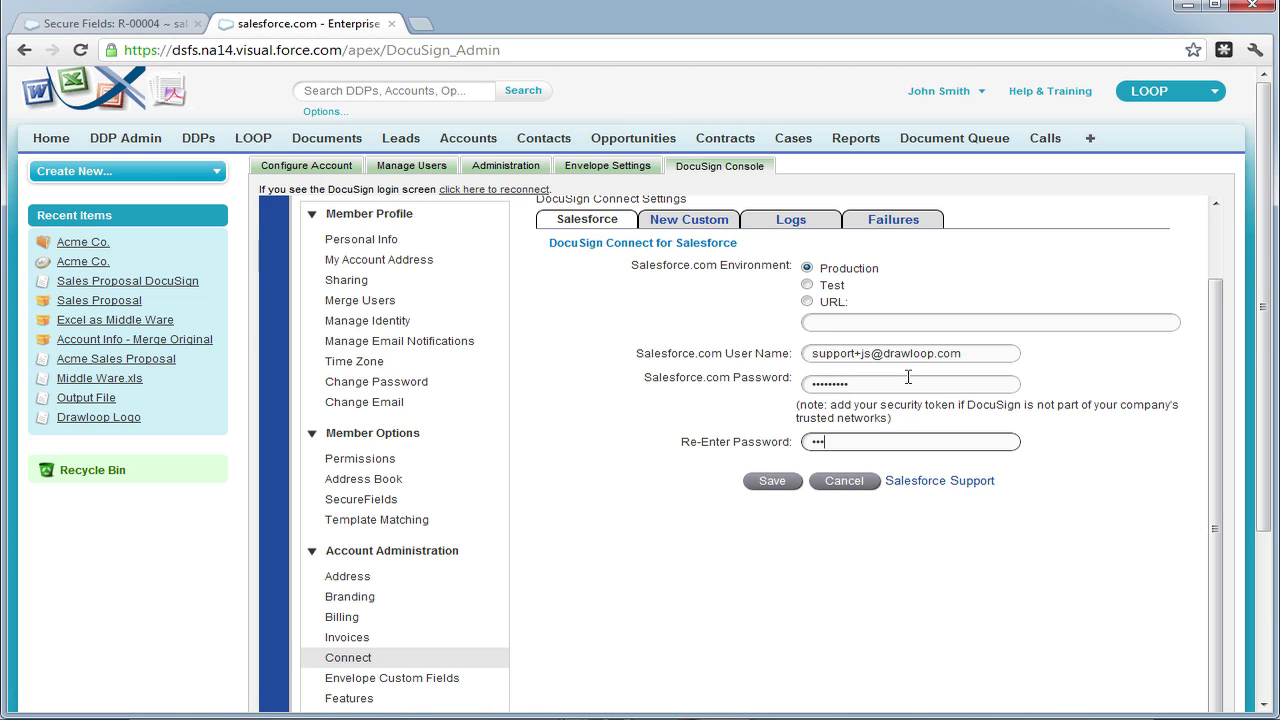
type("••••••")
left_click(785, 482)
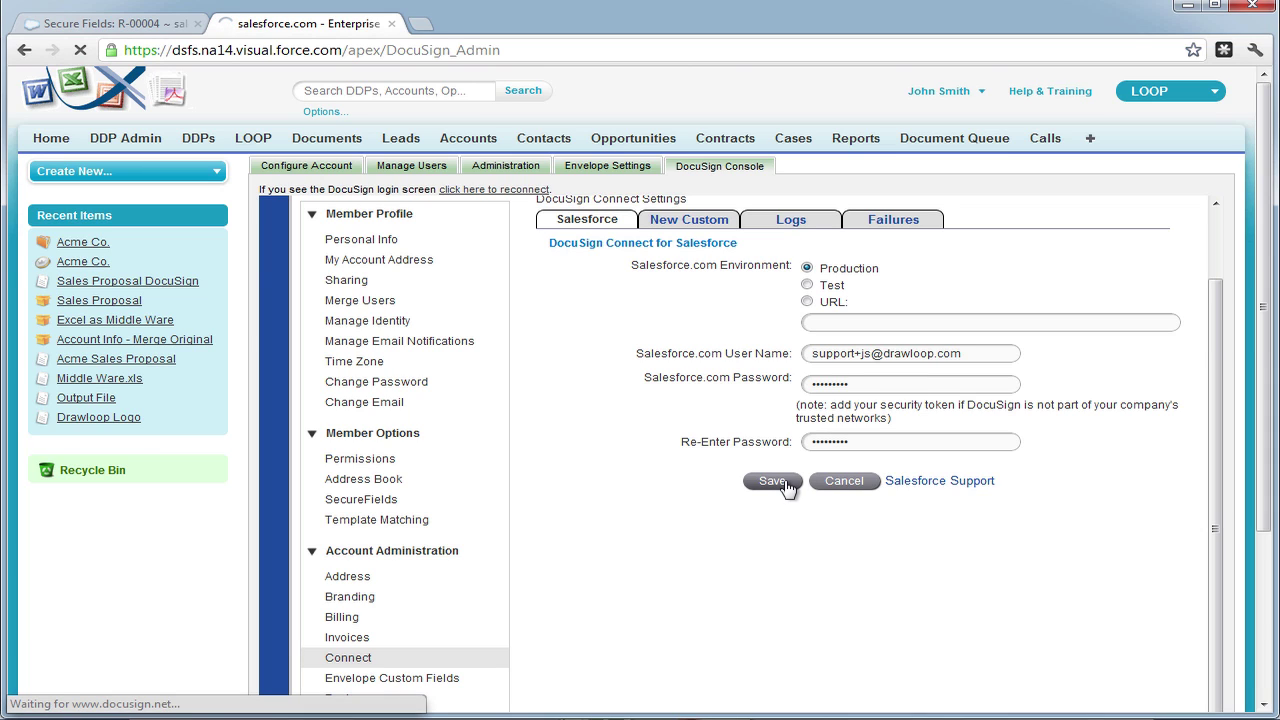